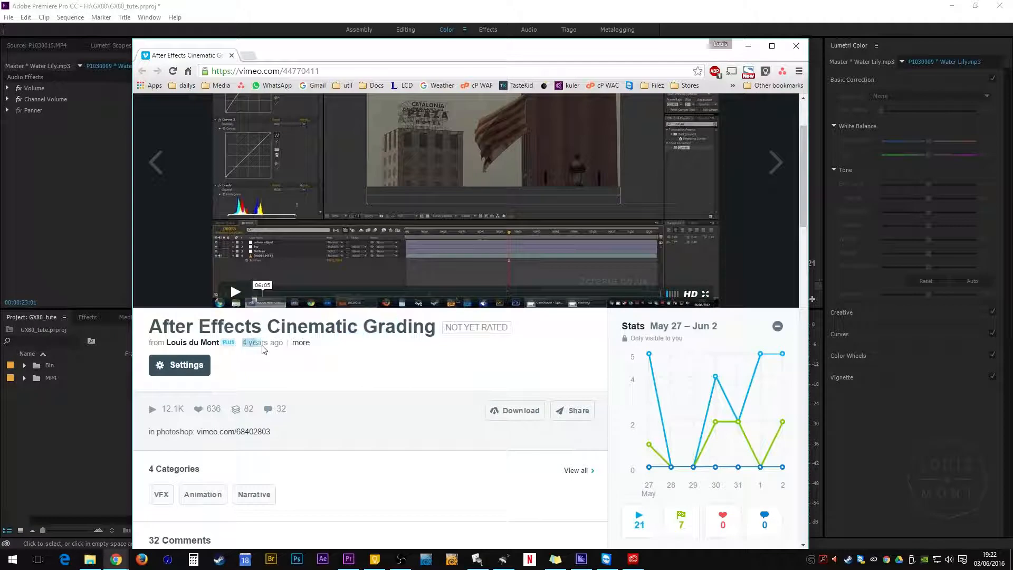
Step: Switch to Premiere Pro and review the sequence's clips by selecting them and scrubbing the timeline
drag(573, 52, 1012, 143)
click(525, 7)
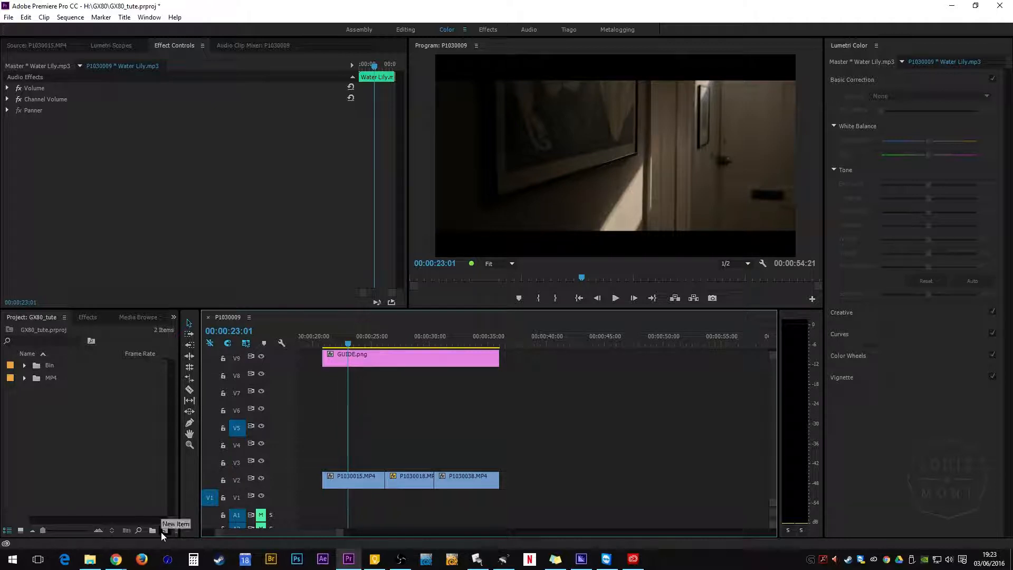
click(366, 482)
click(420, 479)
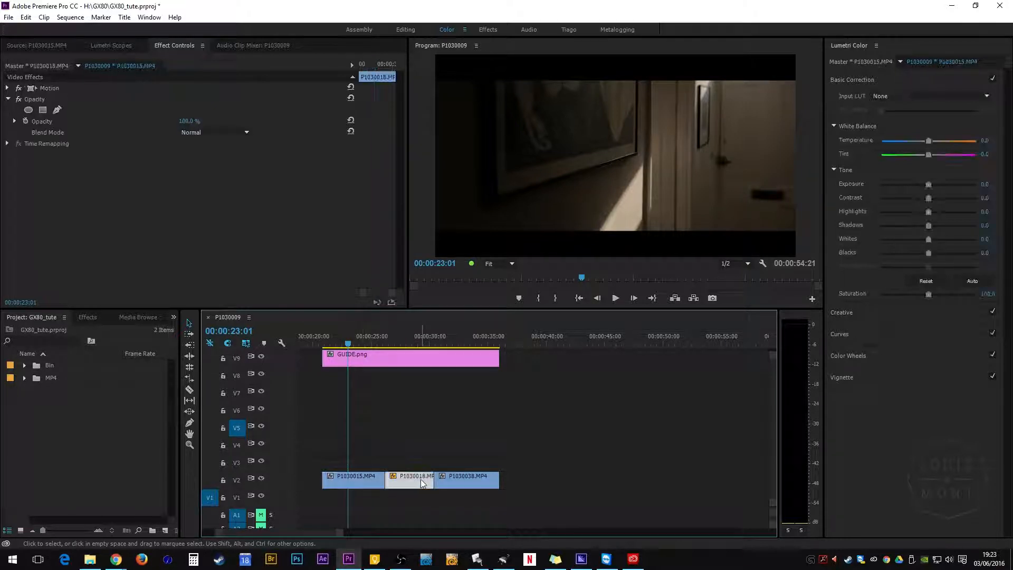
click(453, 480)
drag(350, 343, 413, 416)
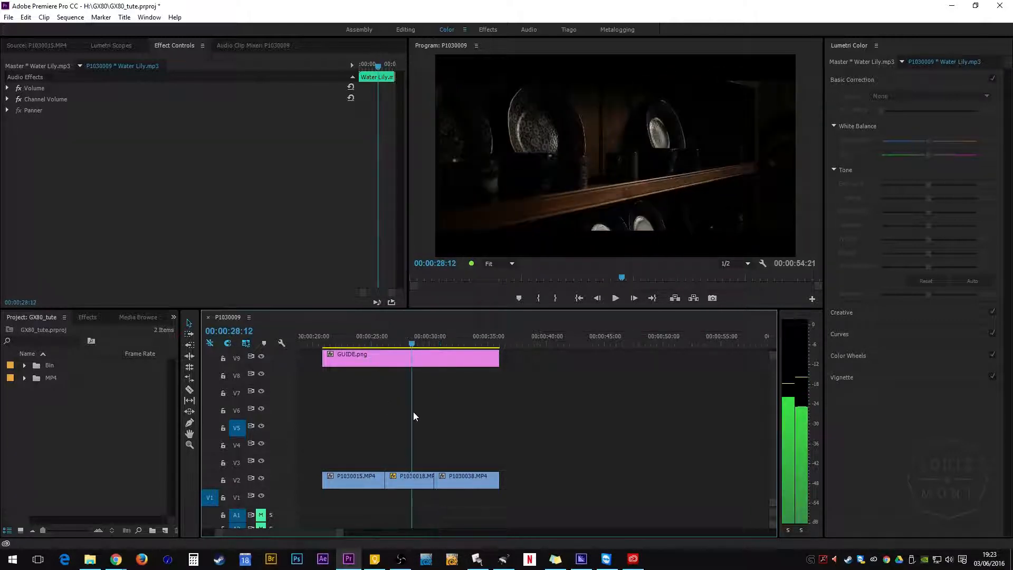
click(376, 360)
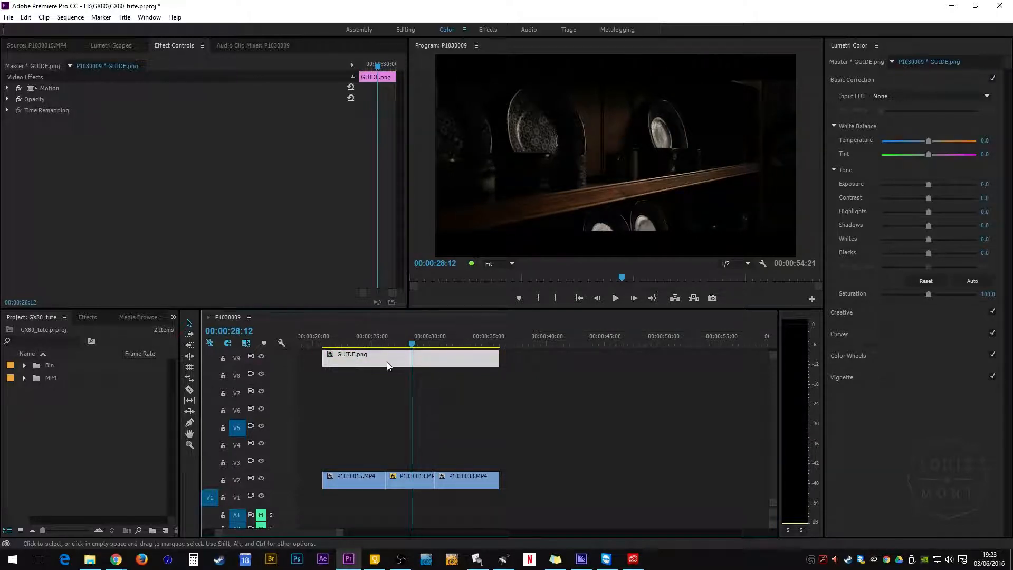
drag(414, 343, 411, 388)
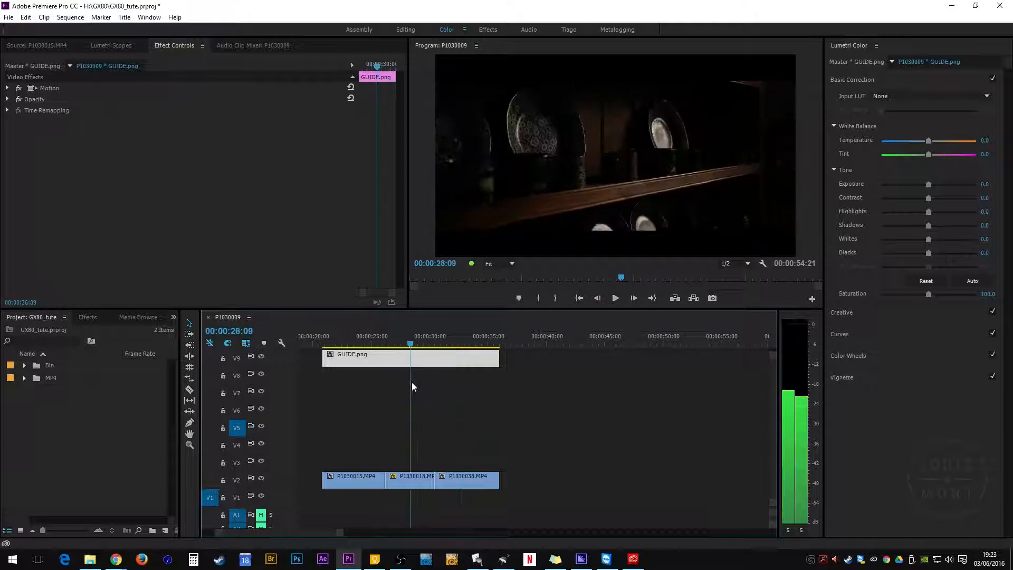
Step: Create a new adjustment layer and place it on track V3 above the three video clips
click(165, 530)
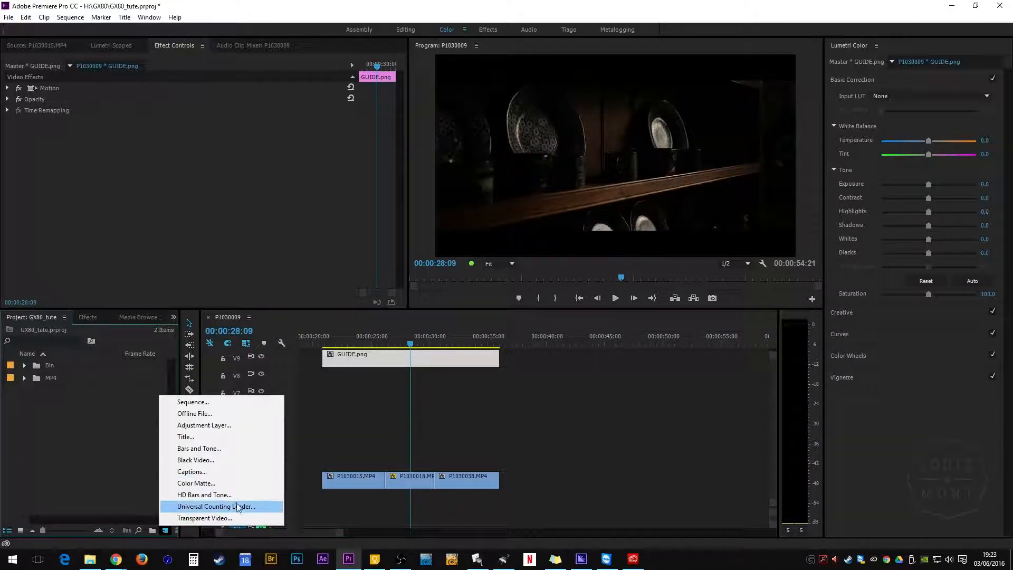
click(222, 425)
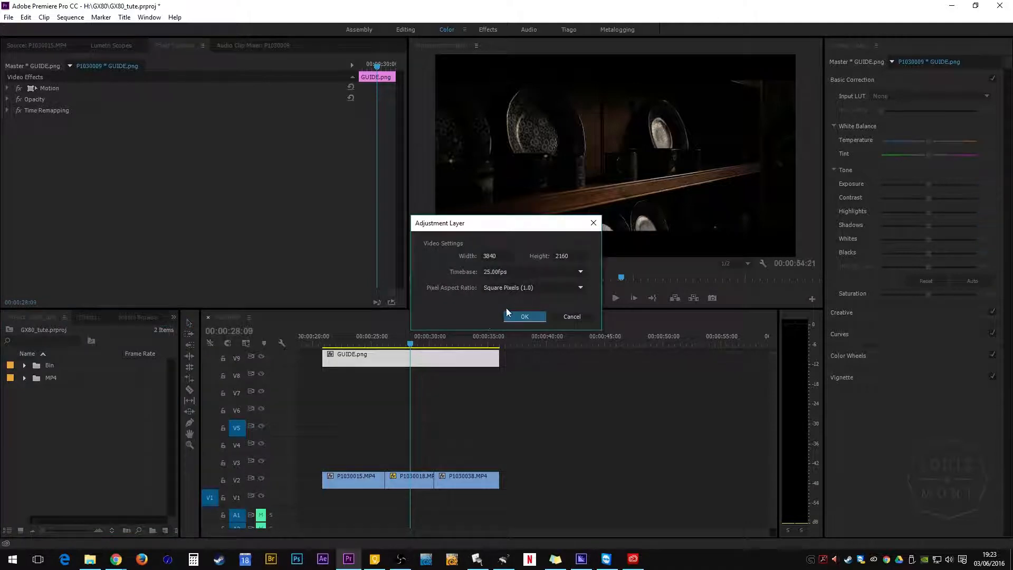
click(525, 317)
drag(63, 365, 499, 464)
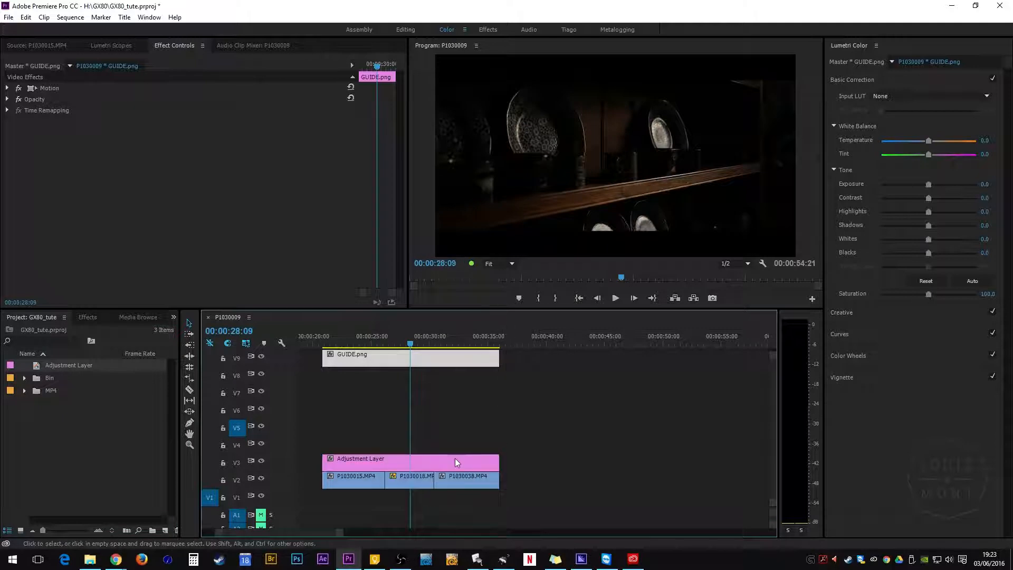
Step: Search the effects for Invert and apply it to the adjustment layer on V3
click(417, 358)
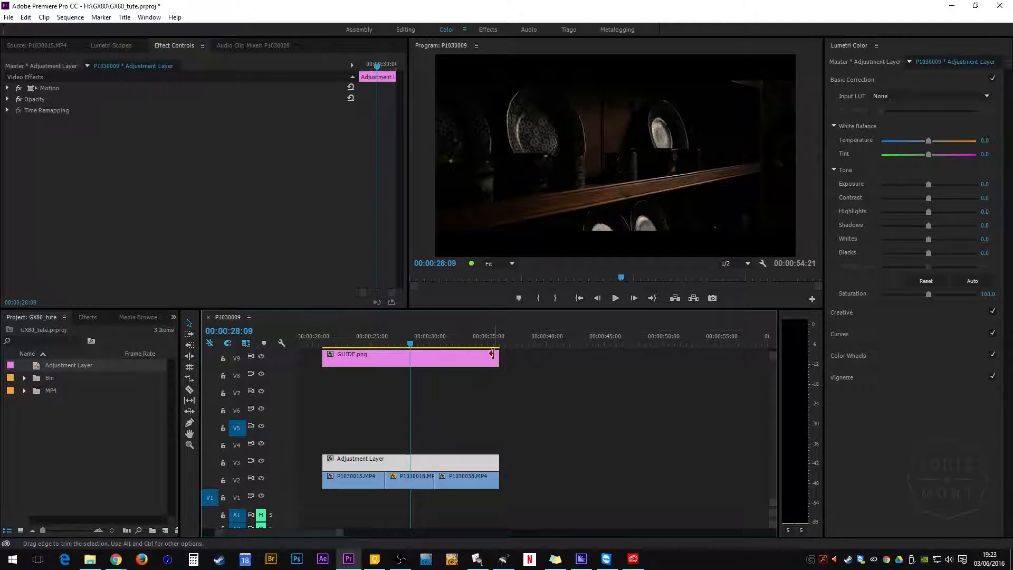
click(88, 317)
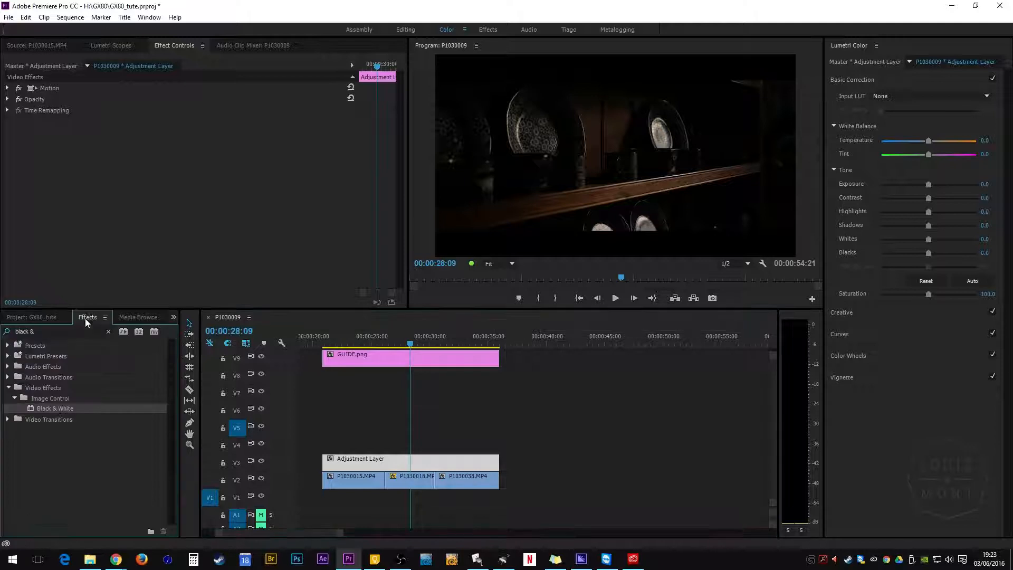
click(61, 329)
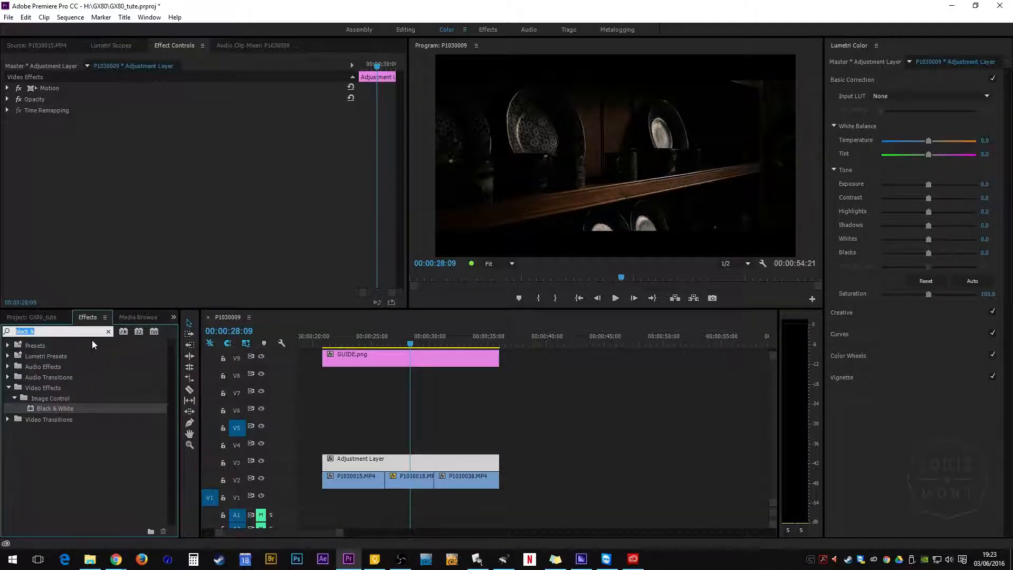
text(l)
text(vert)
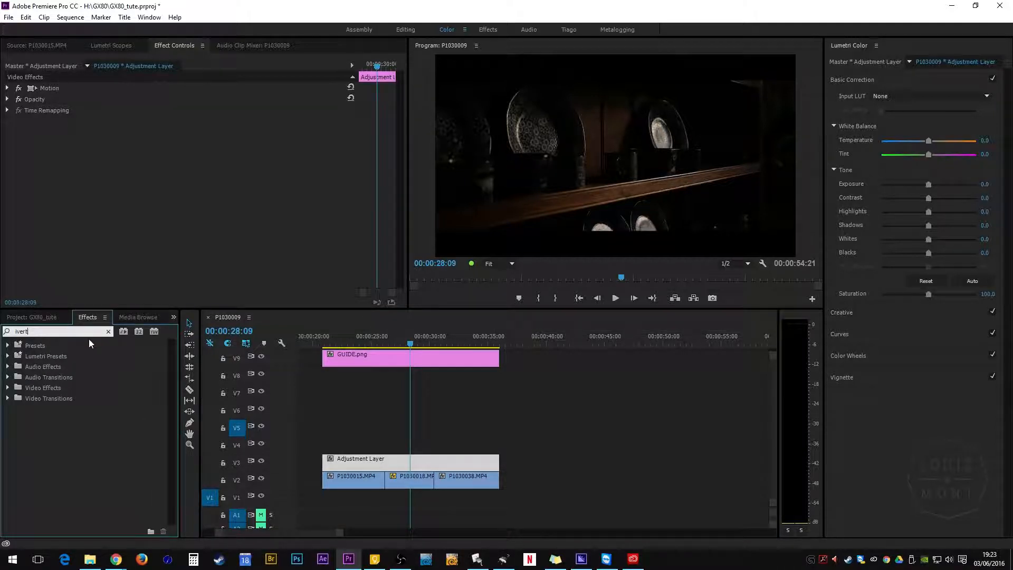
key(BackSpace)
key(BackSpace)
key(BackSpace)
key(BackSpace)
text(n)
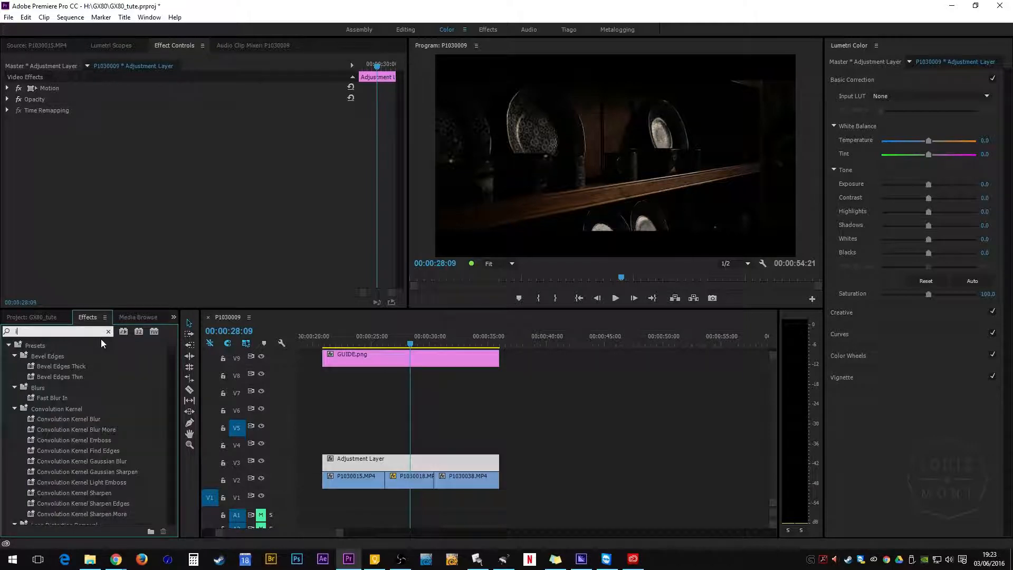
text(vert)
drag(31, 420, 405, 464)
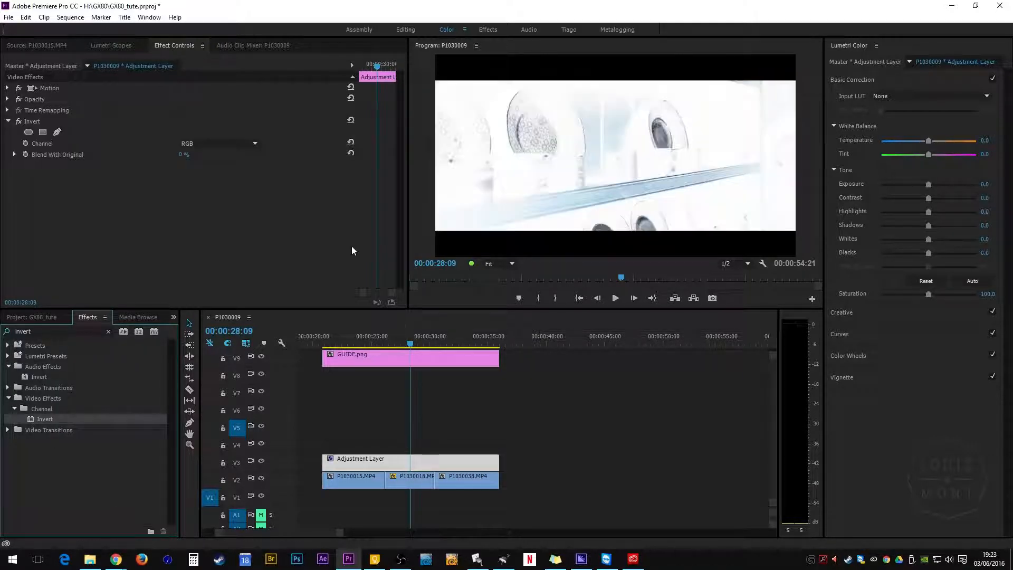
Step: Search for Fast Blur and add it to the same adjustment layer
double_click(53, 329)
text(fast b)
drag(48, 438, 66, 287)
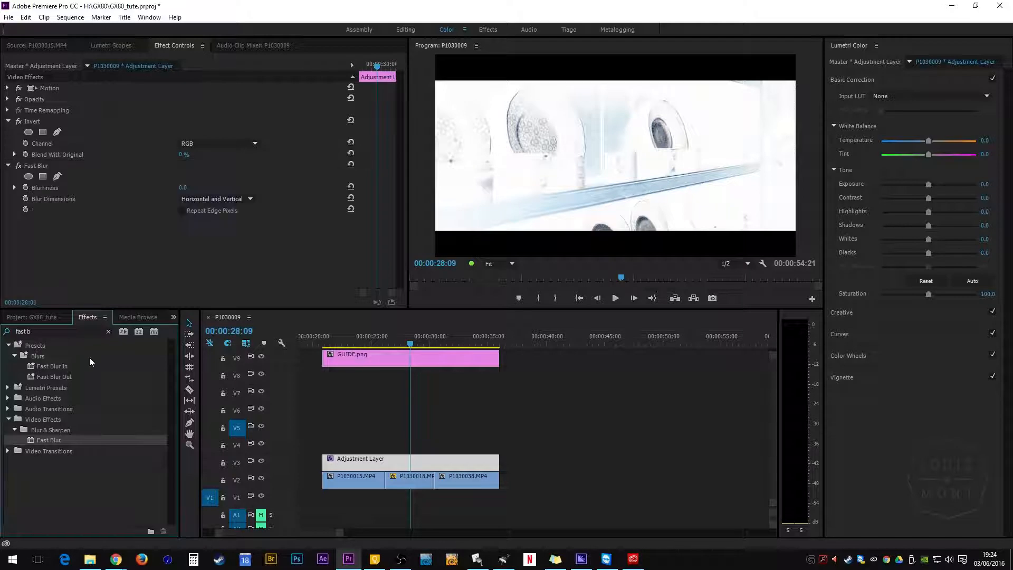
Step: Search for Fast Color Corrector and add it to the adjustment layer as well
click(12, 331)
key(BackSpace)
key(BackSpace)
key(BackSpace)
text(c)
drag(62, 409, 69, 264)
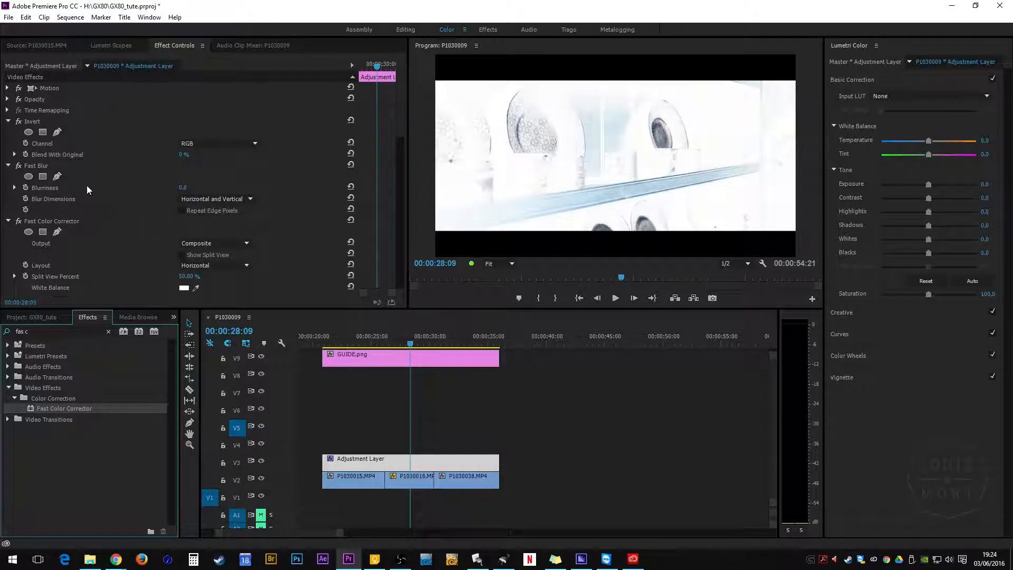
Step: Set Fast Blur's Blurriness to 3 and enable Repeat Edge Pixels
click(182, 189)
text(3)
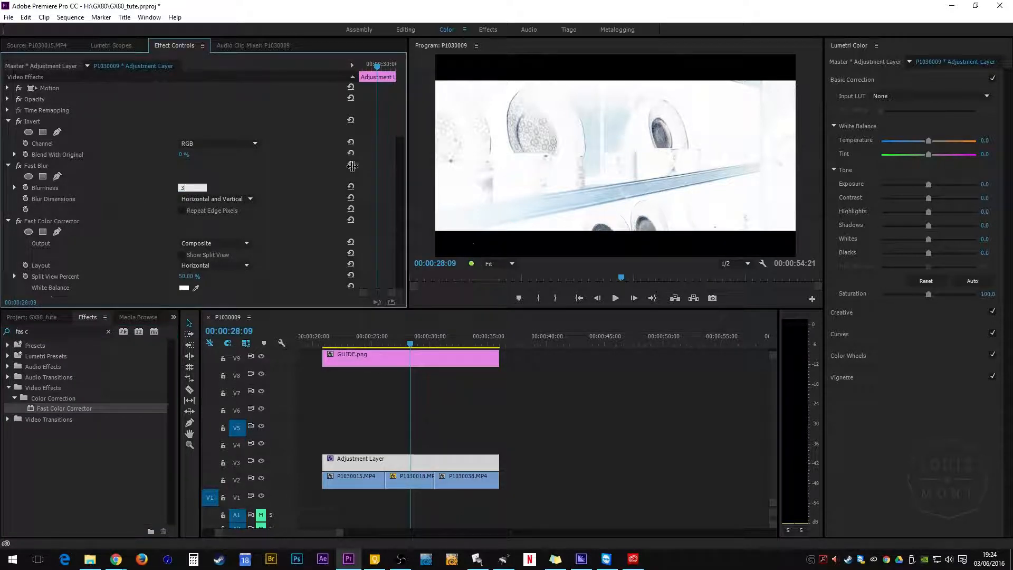
click(237, 181)
Step: Set the Fast Color Corrector's Saturation to 50, then deselect the clip
scroll(150, 239, down, 3)
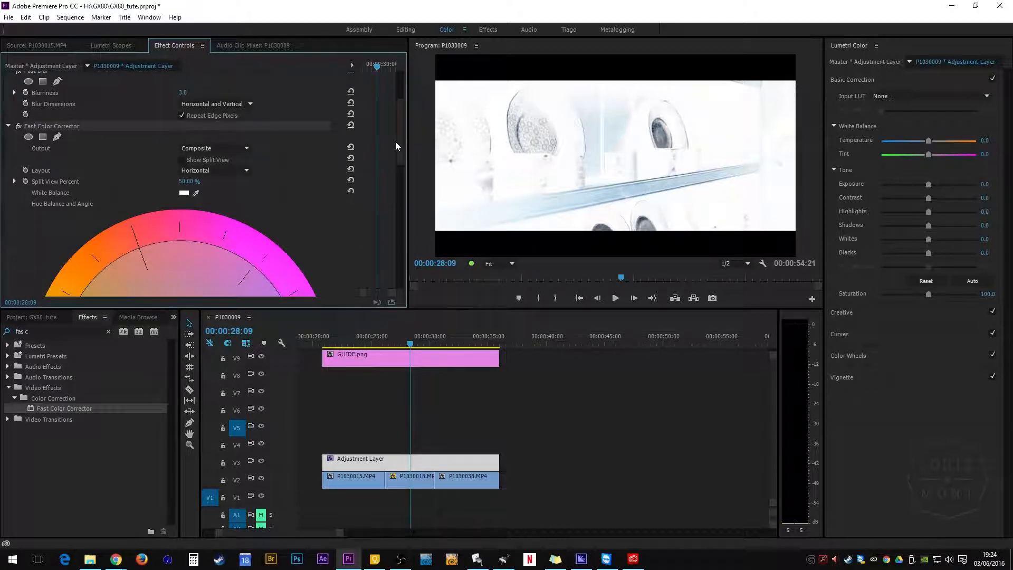
scroll(386, 229, down, 8)
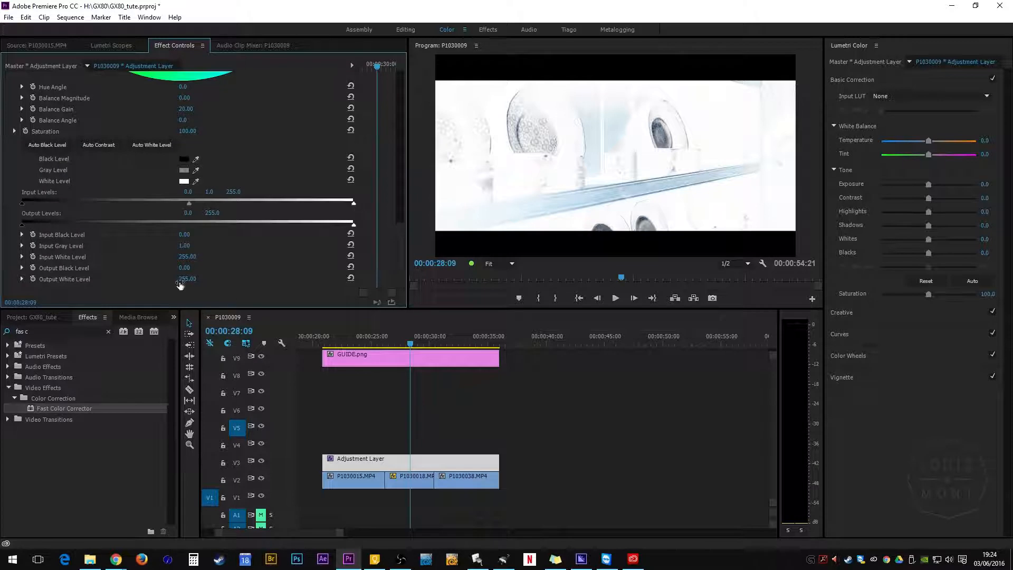
click(187, 131)
text(50)
key(Return)
click(207, 132)
click(268, 136)
click(449, 443)
click(451, 446)
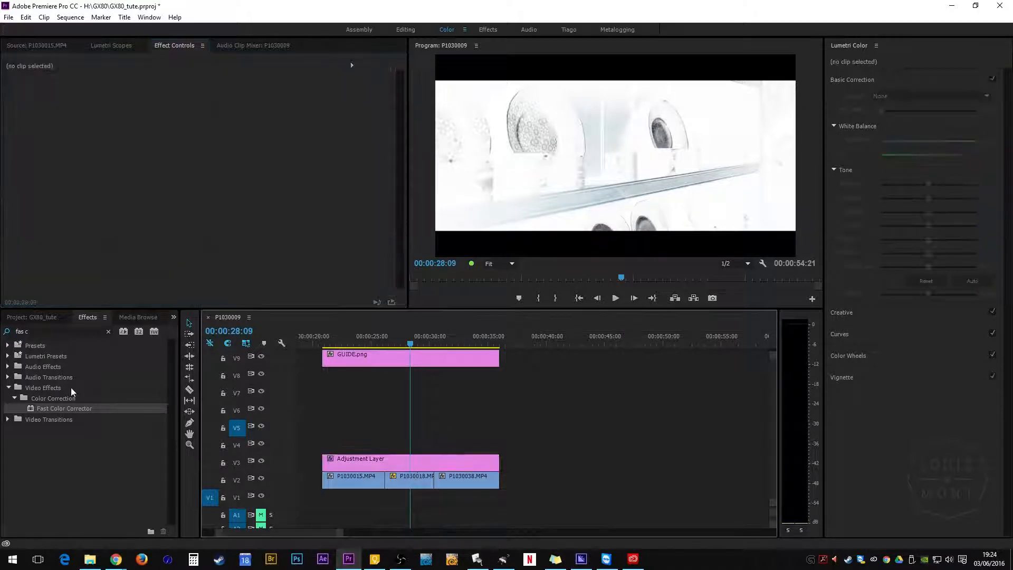
Step: Place a second adjustment layer on track V4 above the first one
click(32, 317)
drag(57, 375, 499, 445)
click(415, 449)
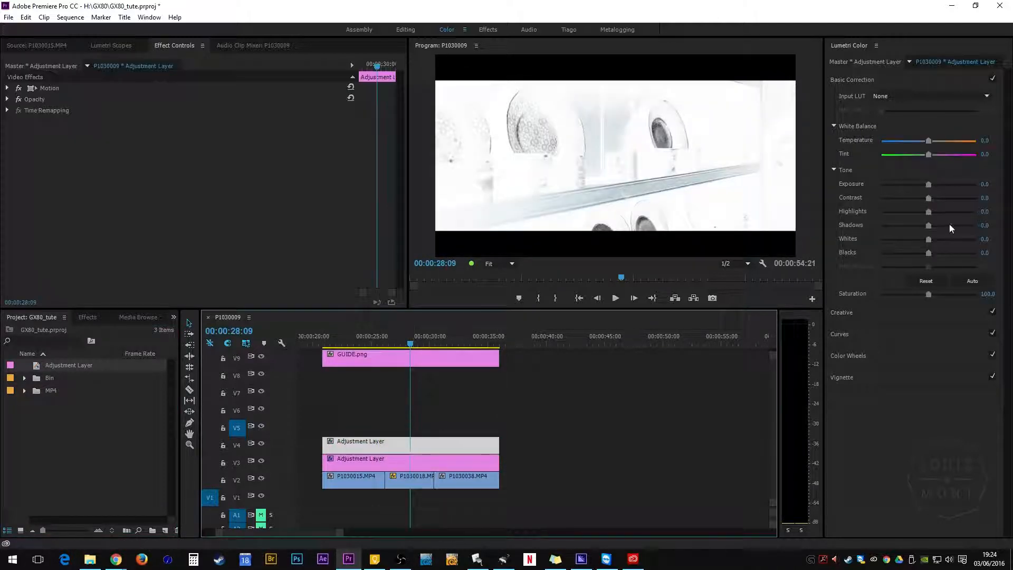
Step: Search for Black & White and apply it to the V4 adjustment layer
click(135, 319)
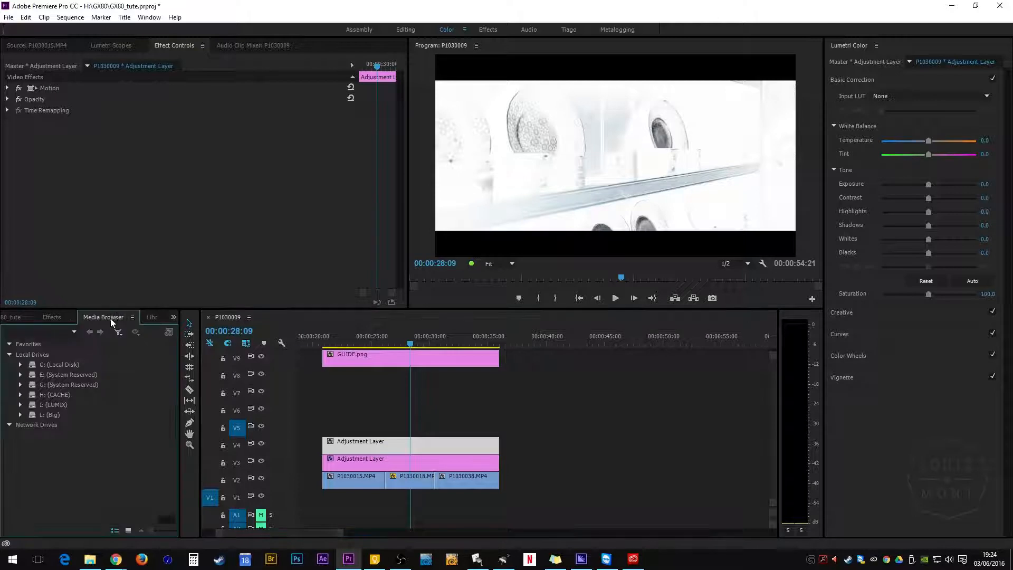
click(52, 317)
click(58, 330)
text(bl)
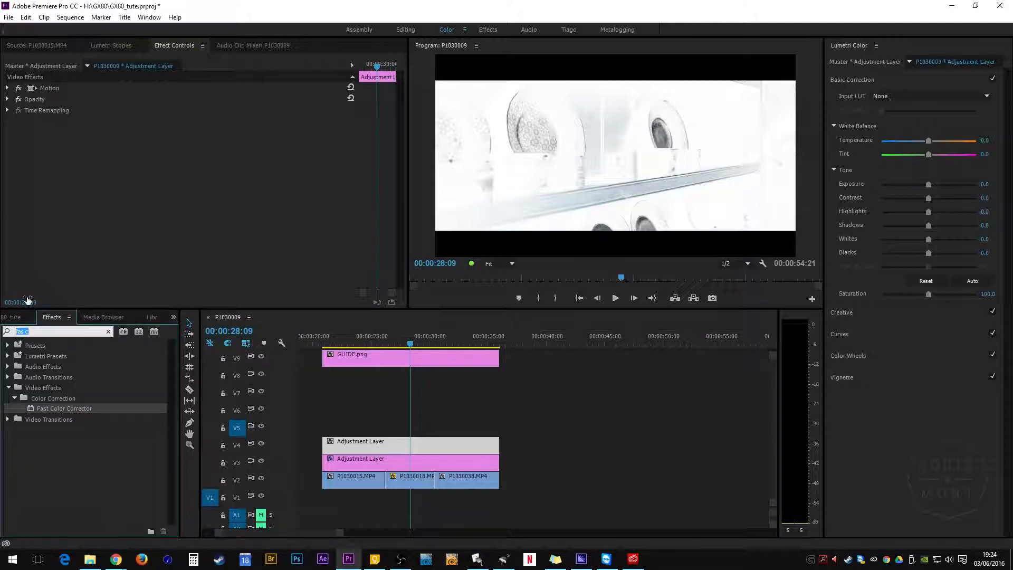
text(ack &)
drag(52, 407, 404, 462)
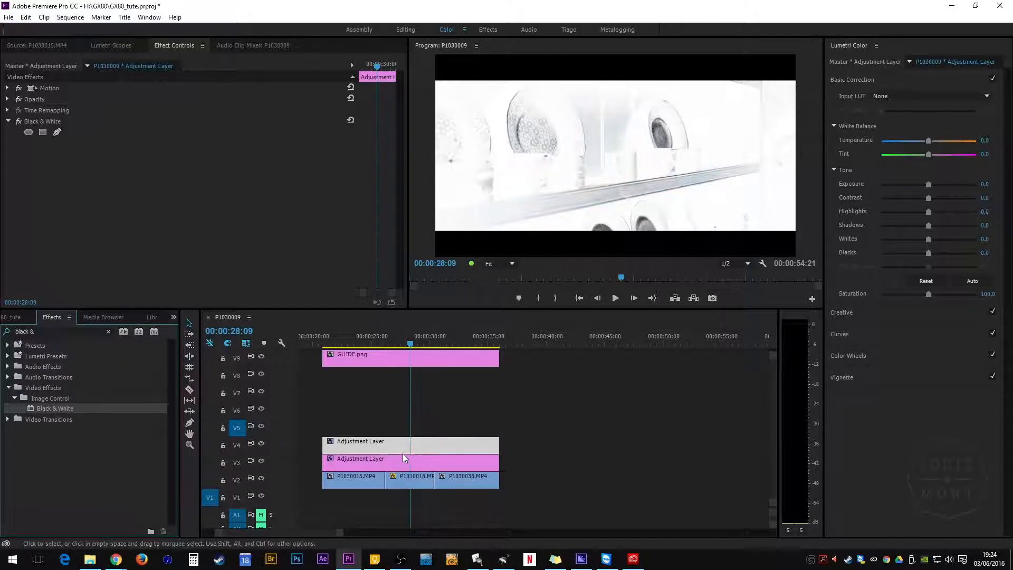
Step: Set the blend mode of the inverted V3 adjustment layer to Soft Light
click(393, 446)
click(396, 462)
click(393, 446)
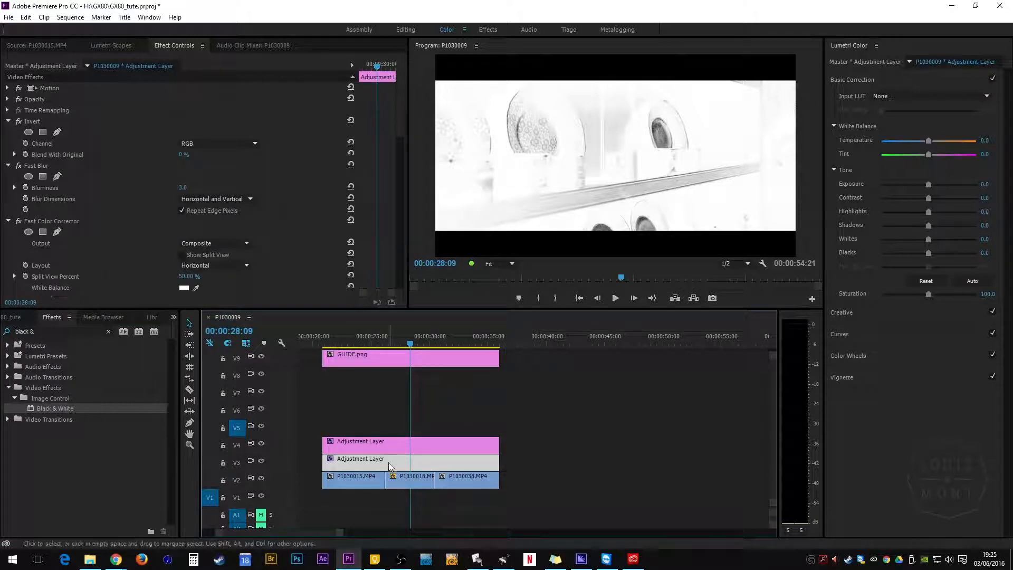
click(7, 100)
click(210, 133)
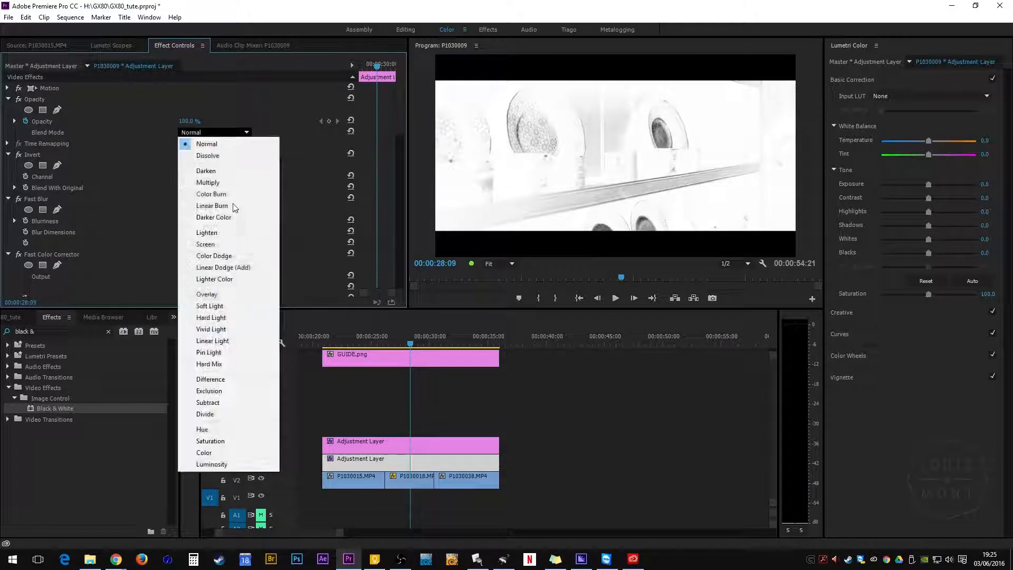
click(237, 316)
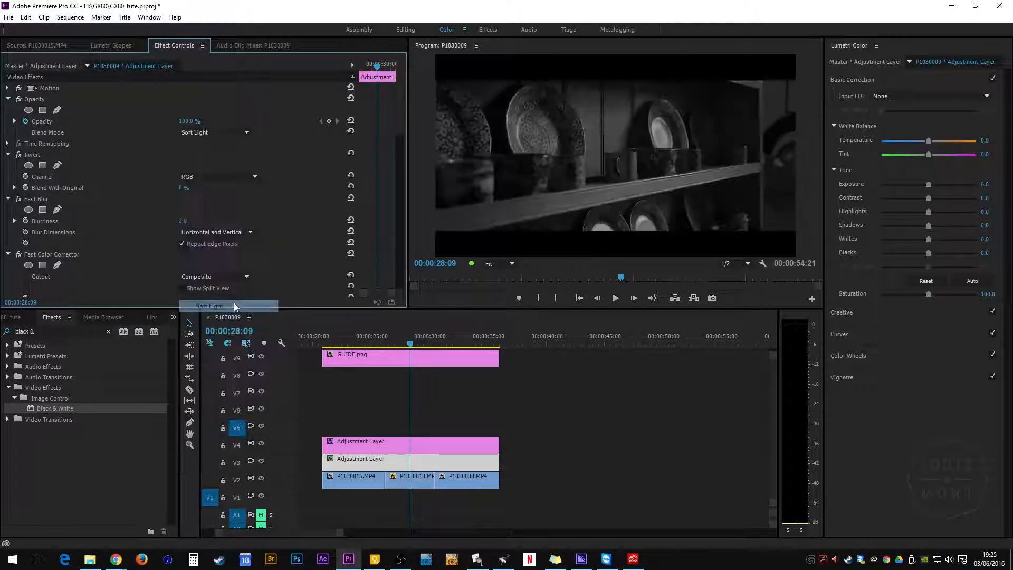
Step: Set the blend mode of the Black & White V4 adjustment layer to Multiply
click(408, 442)
click(6, 100)
click(8, 99)
click(211, 132)
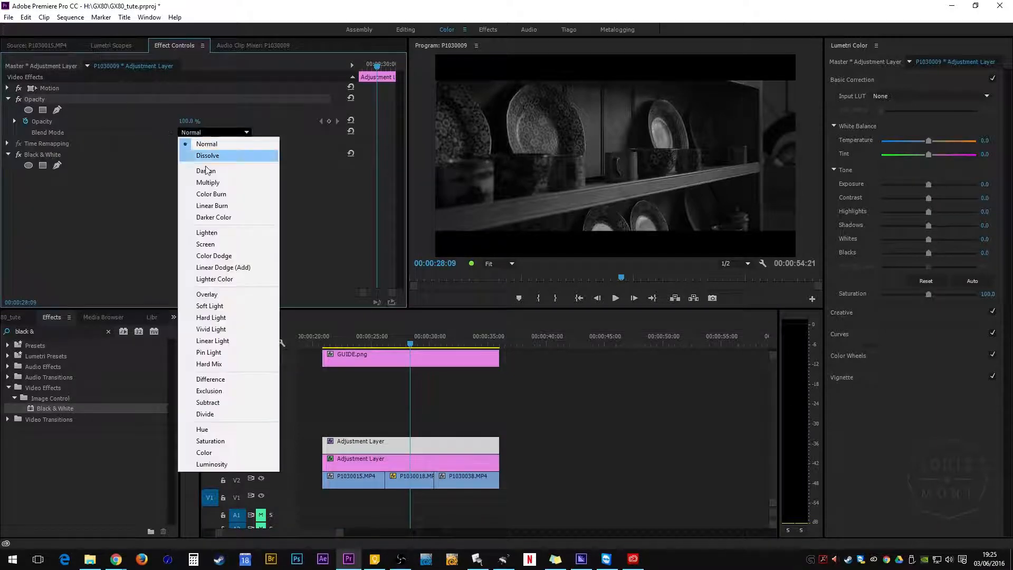
click(208, 185)
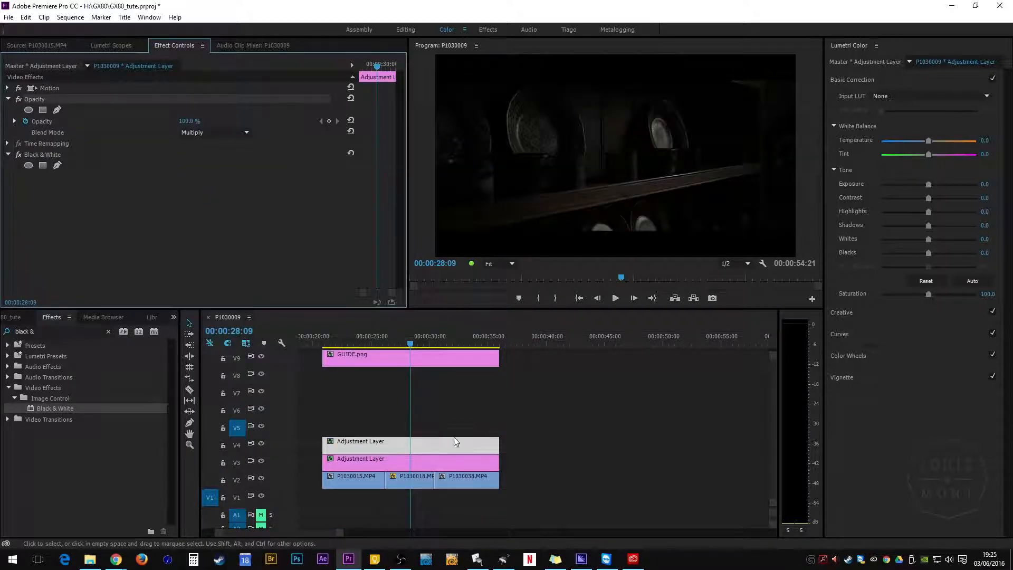
Step: Toggle the V3 and V4 track outputs on and off to compare the grade with the original
click(260, 445)
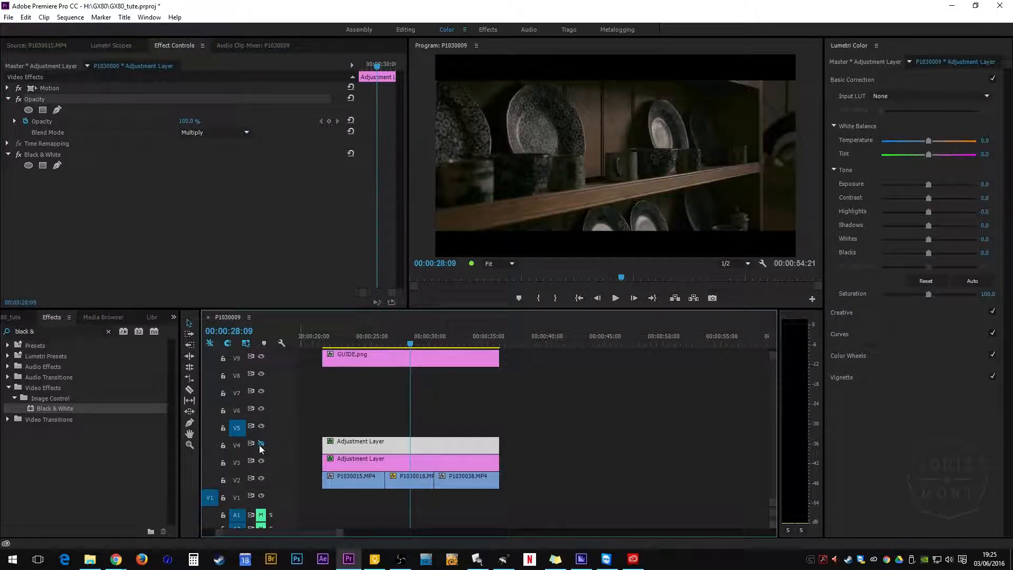
click(410, 463)
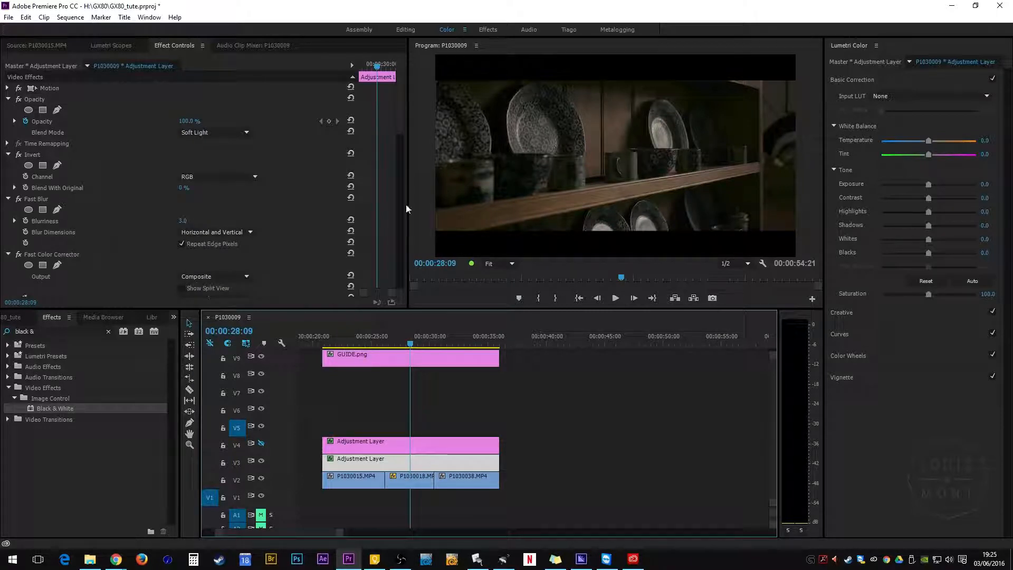
click(263, 462)
click(263, 462)
click(263, 462)
click(263, 462)
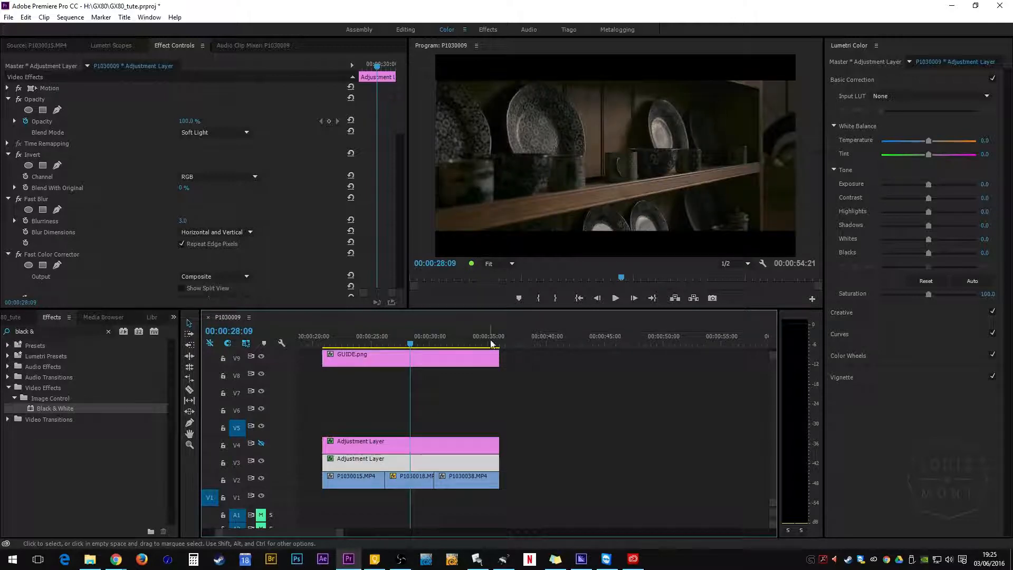
drag(428, 347, 403, 373)
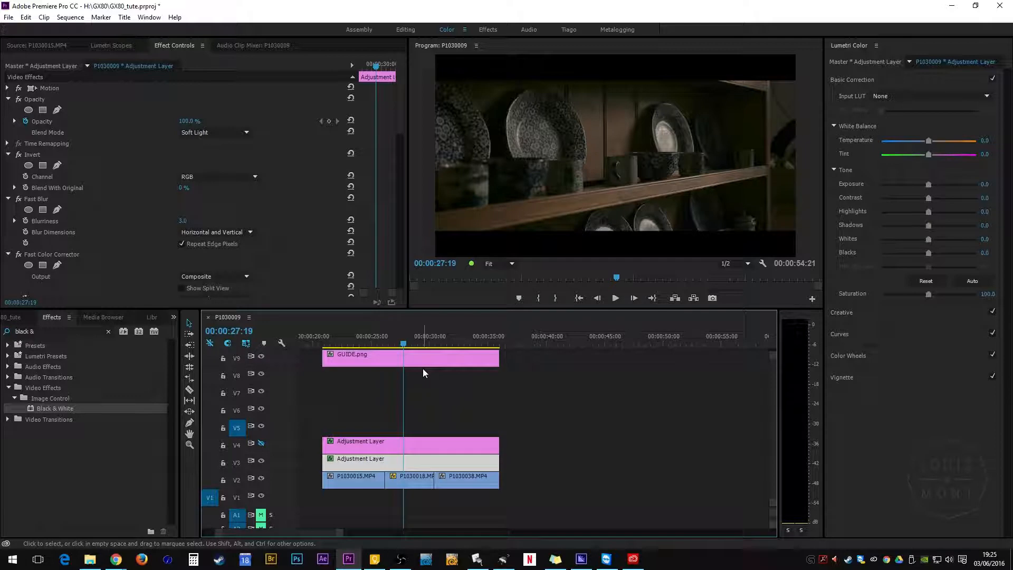
click(262, 444)
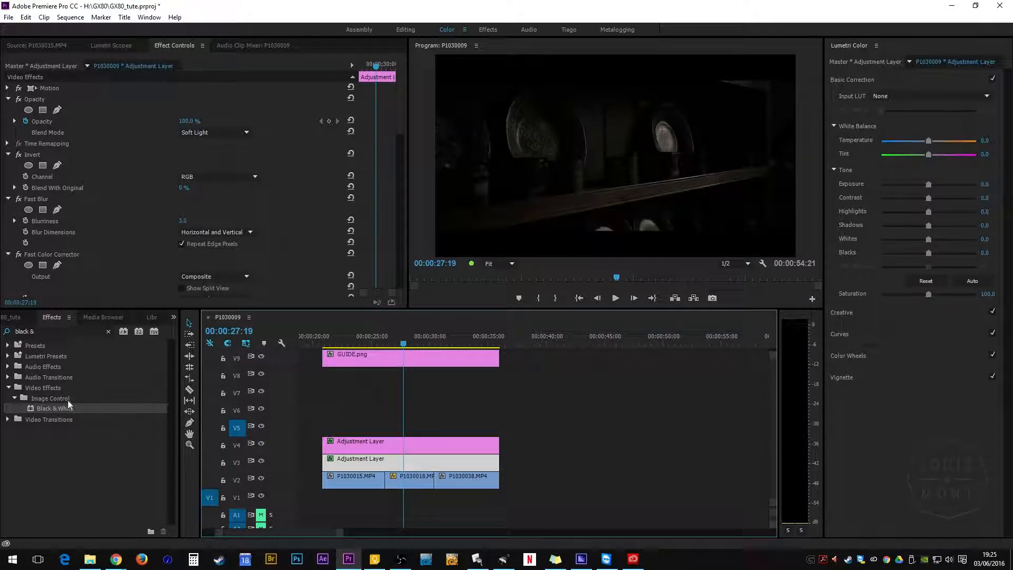
Step: Place a third adjustment layer on track V5 over the middle clip
click(21, 315)
drag(97, 369, 428, 426)
click(410, 423)
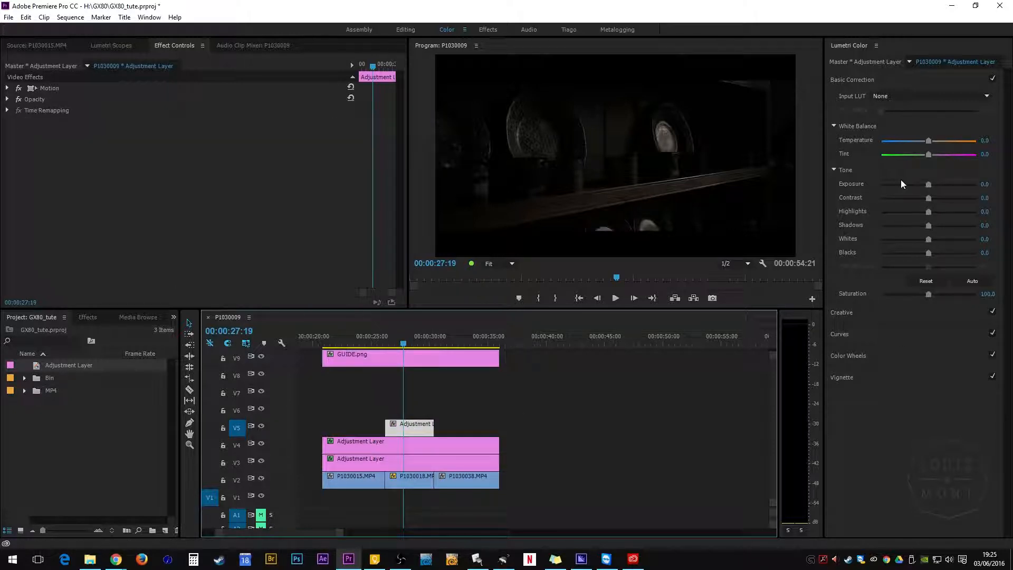
Step: On the new V5 adjustment layer's Lumetri Basic Correction, raise exposure to about 1.9 and increase saturation
drag(928, 185, 947, 189)
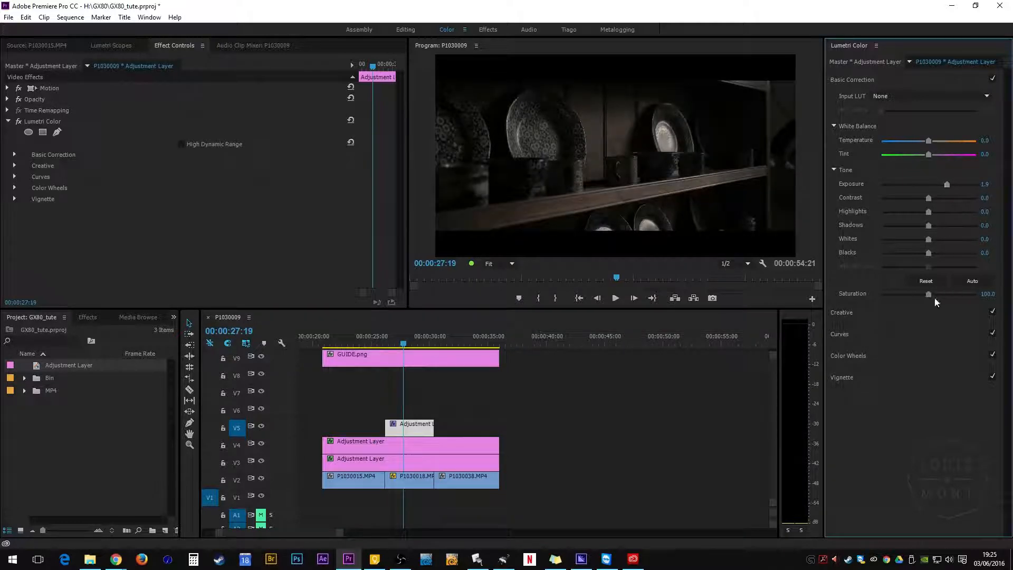
drag(935, 296, 949, 295)
Step: Open the Curves section and bend the master RGB curve upward to brighten the midtones of the V5 layer
click(853, 333)
drag(984, 188, 985, 199)
drag(880, 290, 873, 295)
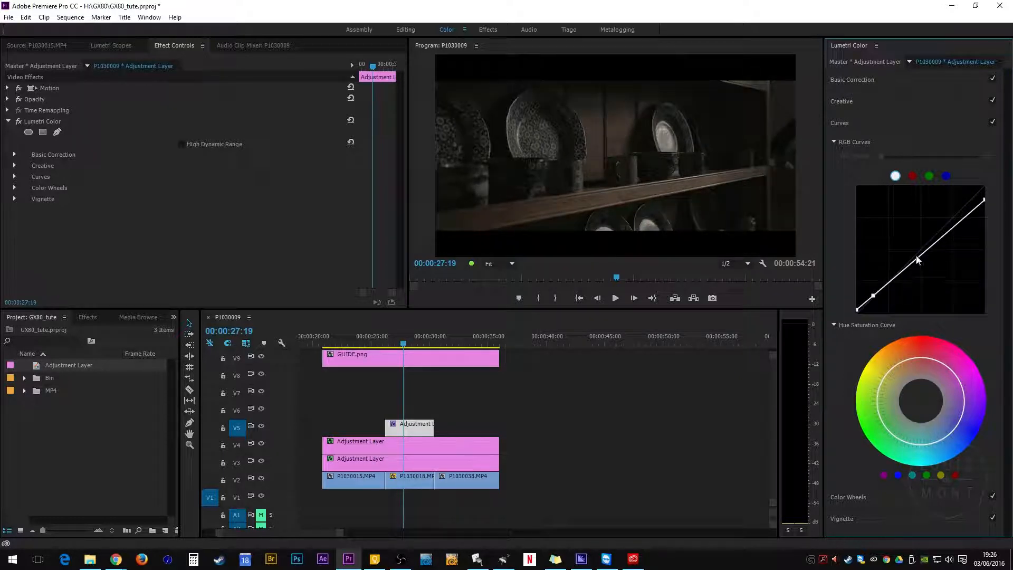
drag(913, 263, 915, 248)
Step: Adjust the blue channel curve, then add a point on the red channel curve and lift its shadow end
click(945, 176)
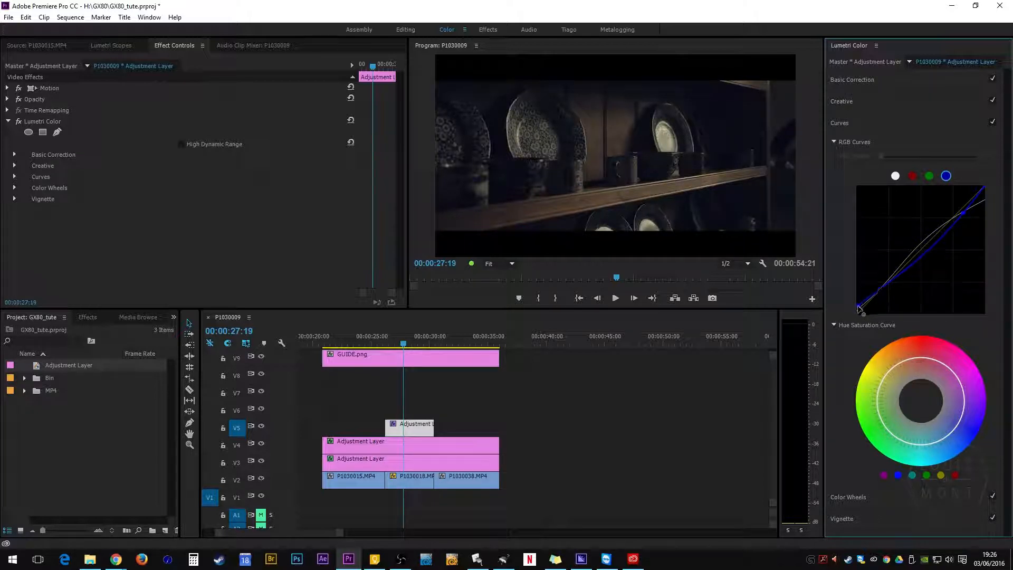
click(912, 175)
click(905, 265)
drag(857, 314, 858, 308)
Step: Turn the V5, V4 and V3 track outputs off and back on to compare the grade with the original
mouse_move(396, 344)
mouse_down()
mouse_move(414, 350)
mouse_move(394, 352)
mouse_move(432, 352)
mouse_move(407, 357)
mouse_up()
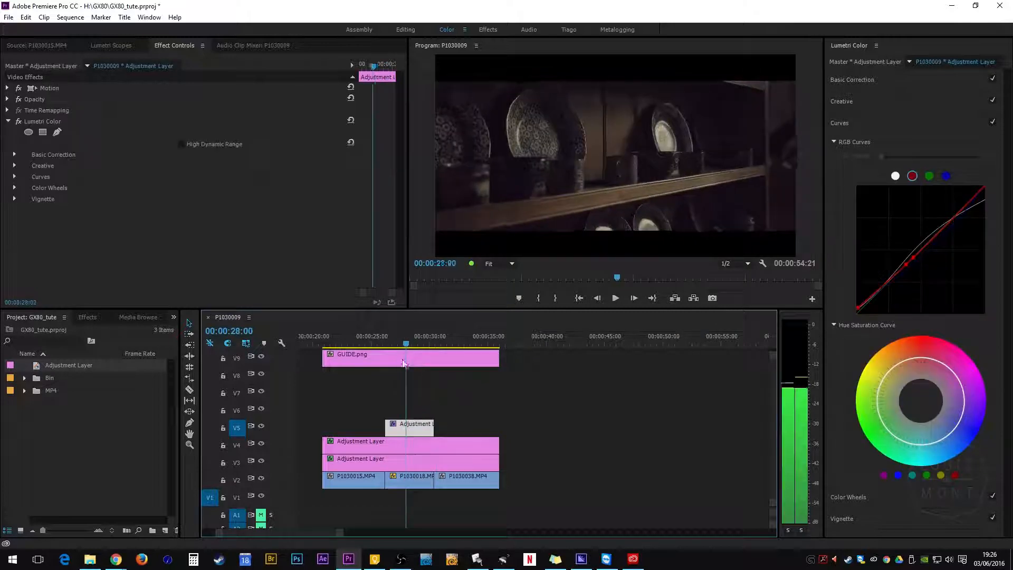
click(261, 426)
click(261, 443)
click(260, 460)
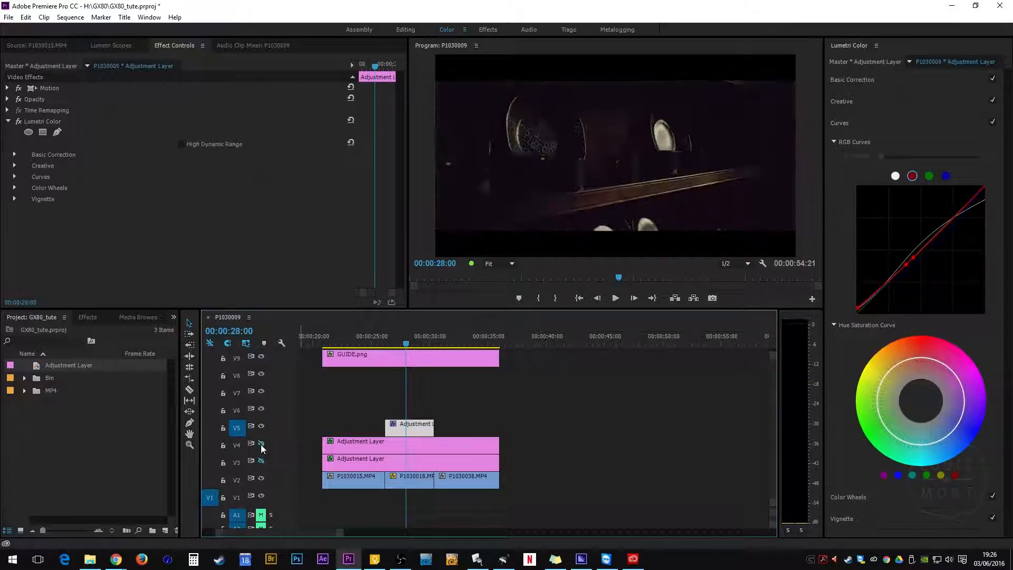
click(261, 461)
click(261, 443)
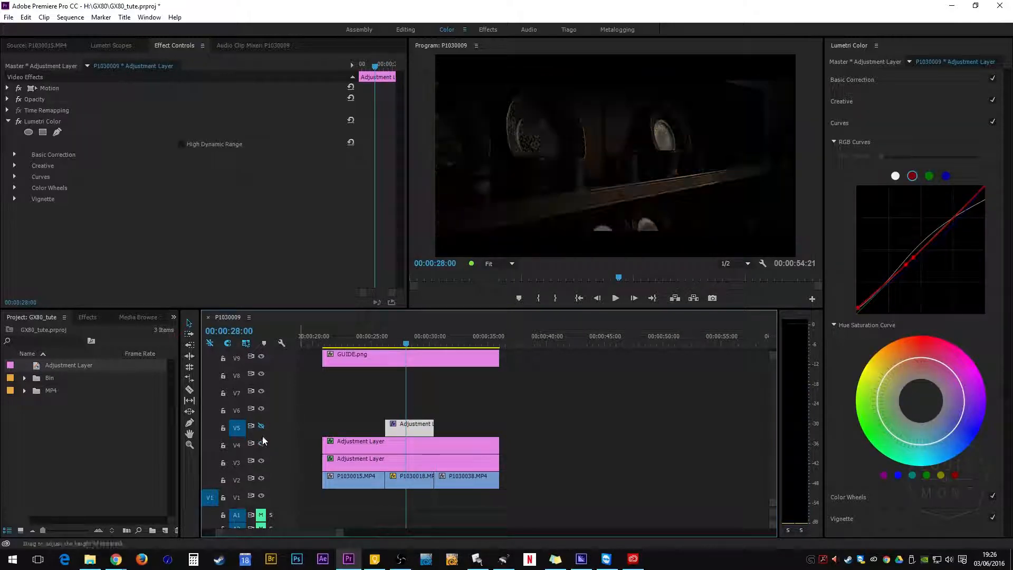
click(262, 425)
Step: Copy the V5 adjustment layer and paste it at the playhead over the last clip
drag(407, 345, 439, 345)
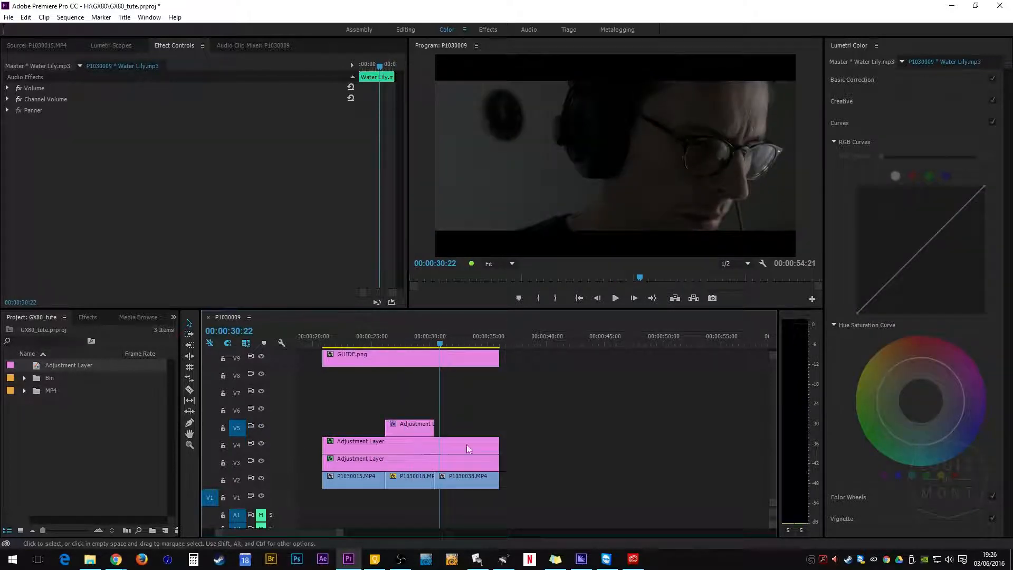
click(405, 428)
key(ctrl+c)
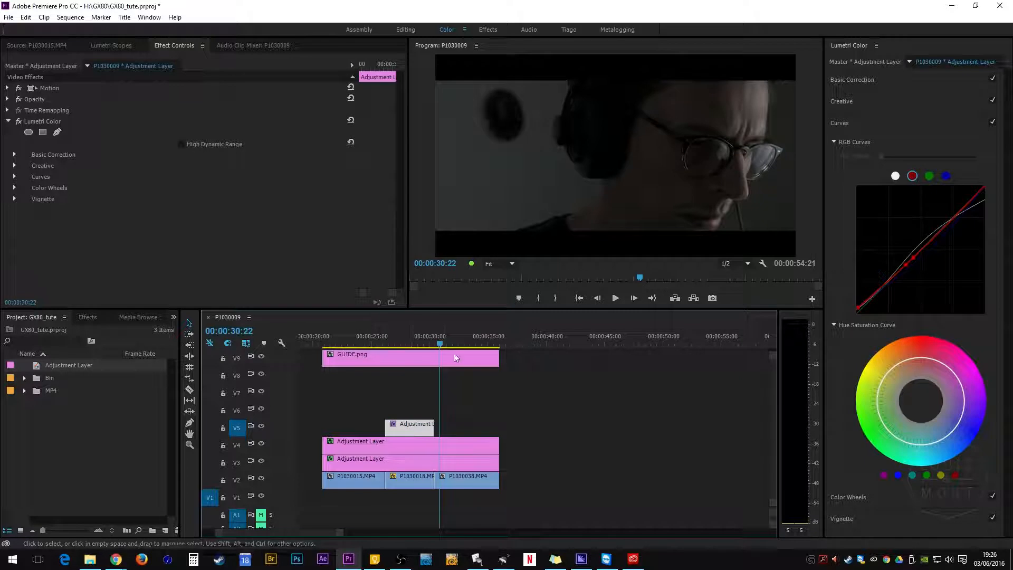
key(ctrl+v)
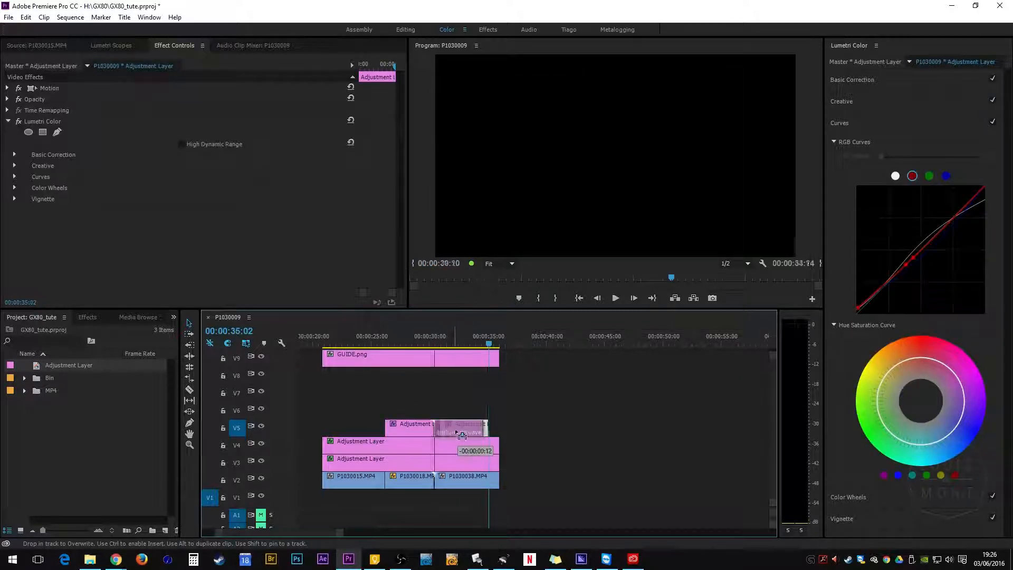
Step: Butt the pasted copy against the original layer and move both adjustment layers up to track V6
click(457, 426)
drag(488, 428, 436, 429)
drag(532, 417, 406, 406)
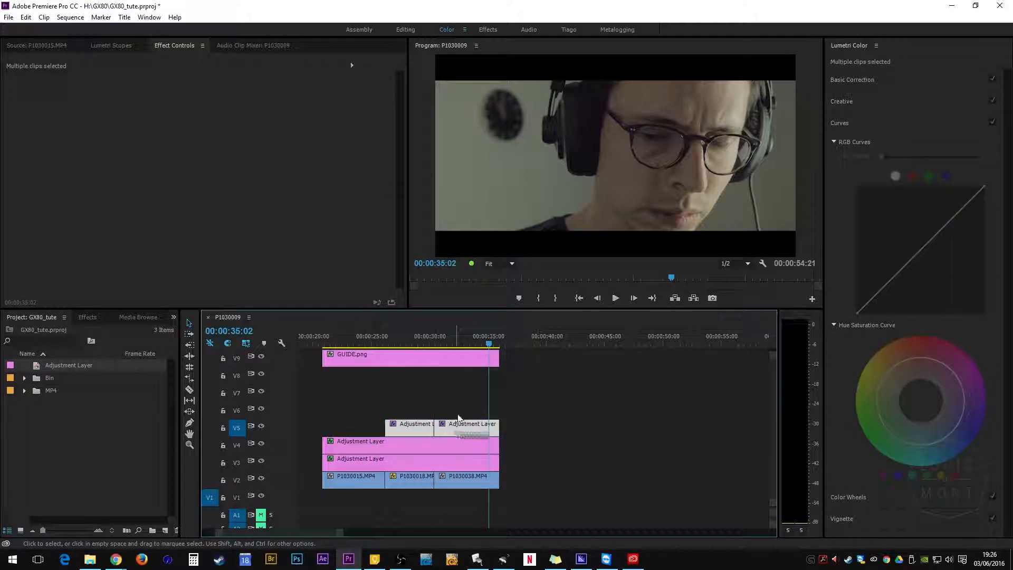
drag(468, 428, 468, 410)
Step: On the second V6 layer, set exposure to about -0.1, contrast to 24.4 and saturation to 142.2
drag(463, 342, 466, 344)
click(481, 411)
click(862, 93)
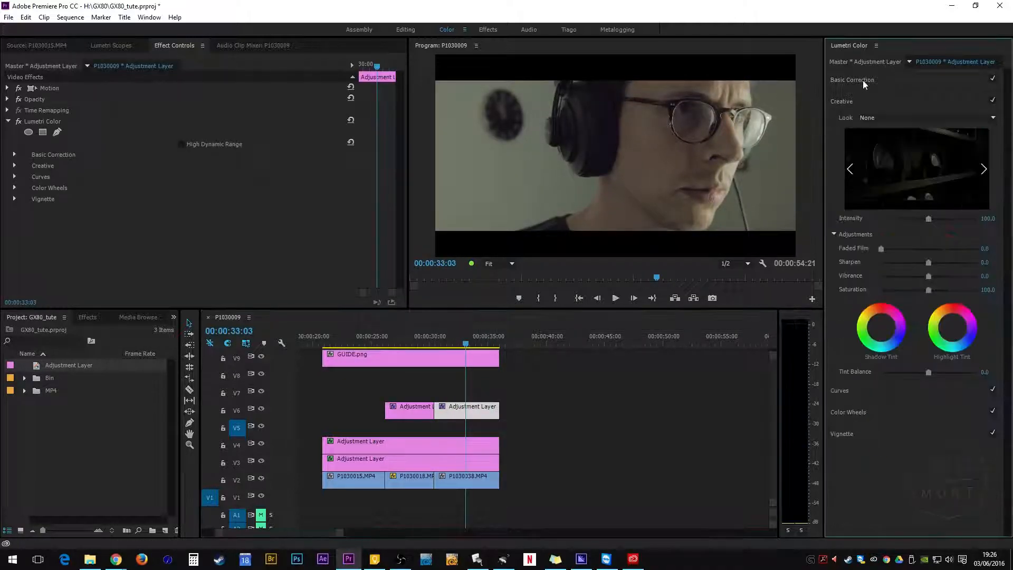
mouse_move(929, 184)
mouse_down()
mouse_move(941, 198)
mouse_move(928, 187)
mouse_up()
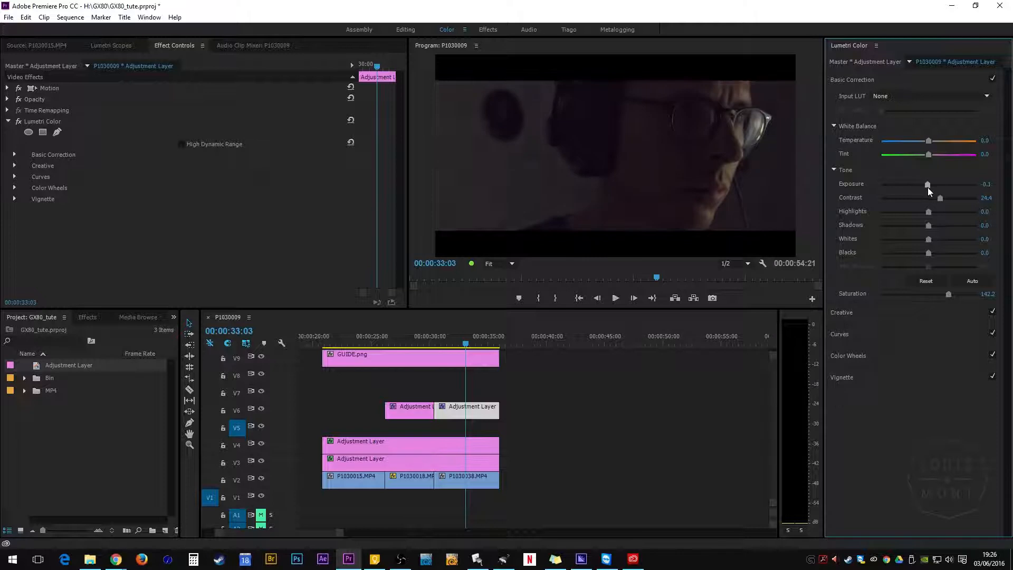
Step: Reshape the second V6 layer's master RGB curve with lifted midtones and a slightly raised black point
click(855, 334)
drag(984, 187, 949, 213)
drag(915, 251, 912, 248)
drag(872, 300, 875, 298)
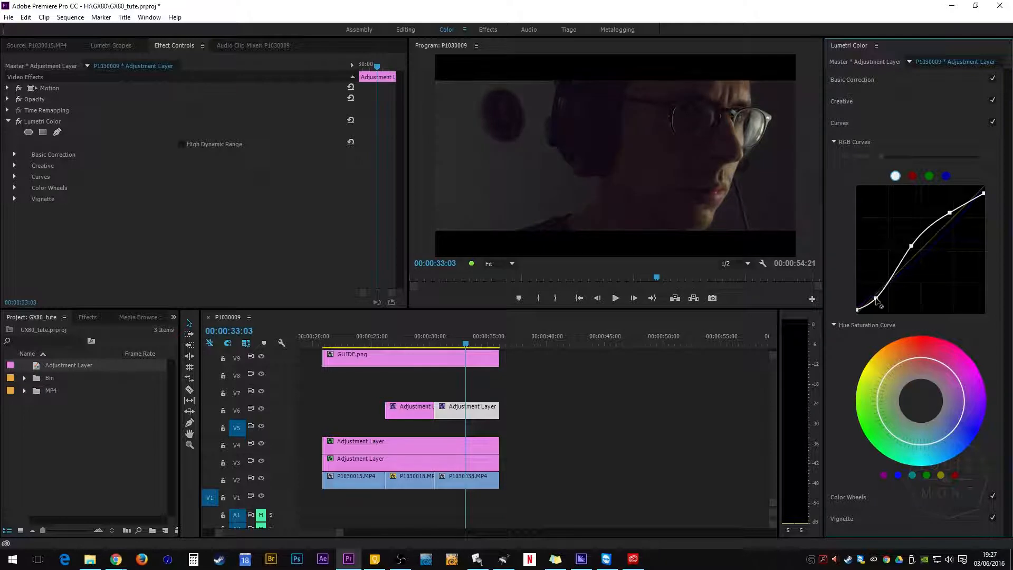
Step: Preview the graded last shot with the Program Monitor maximized and scrub through it
mouse_move(462, 343)
mouse_down()
mouse_move(435, 343)
mouse_move(473, 341)
mouse_up()
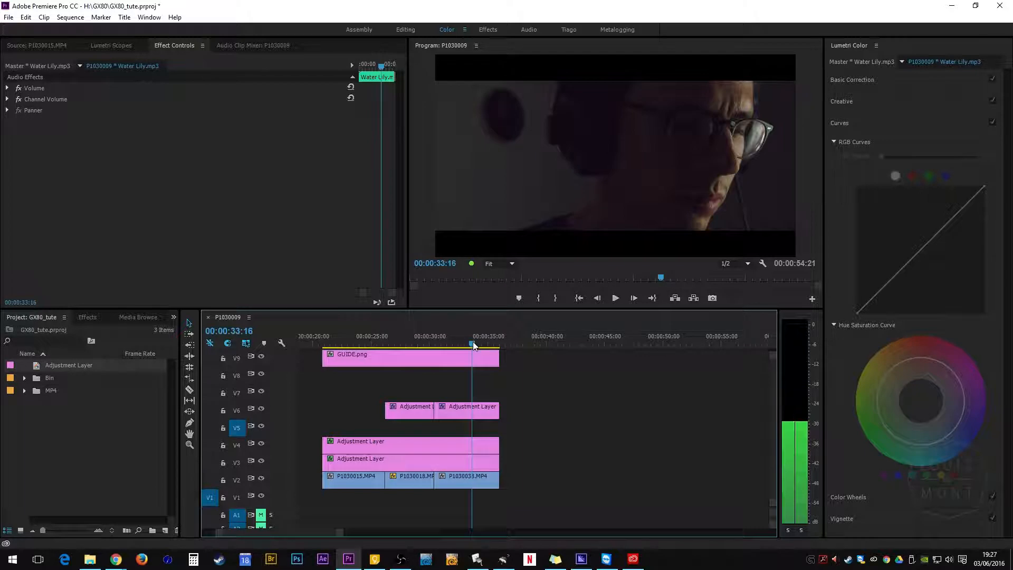
key(grave)
key(grave)
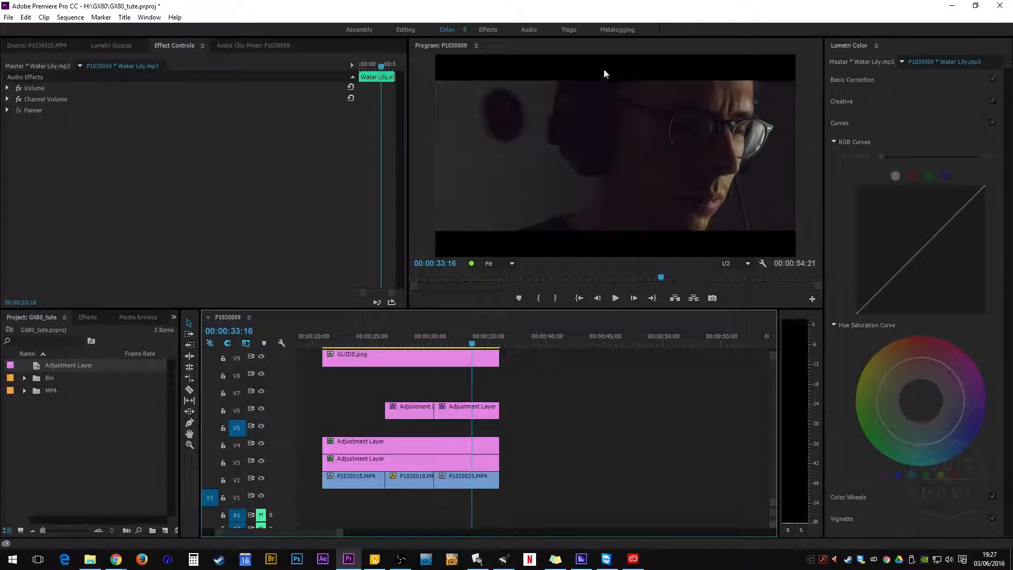
key(grave)
mouse_move(619, 507)
mouse_down()
mouse_move(485, 506)
mouse_move(609, 506)
mouse_up()
key(grave)
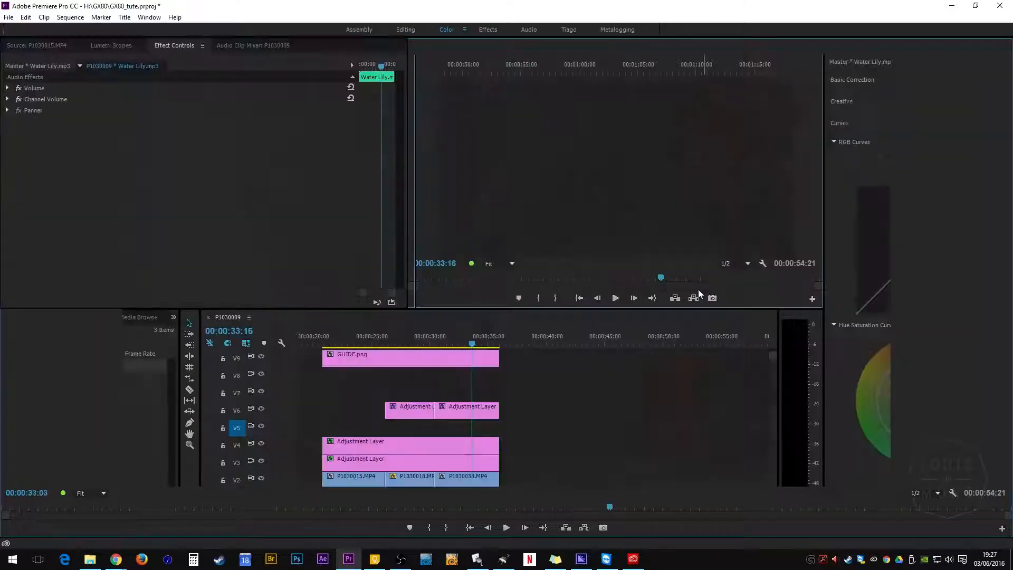
Step: Move the Black & White layer up to V5 and duplicate the inverted Soft Light layer onto V4
click(450, 450)
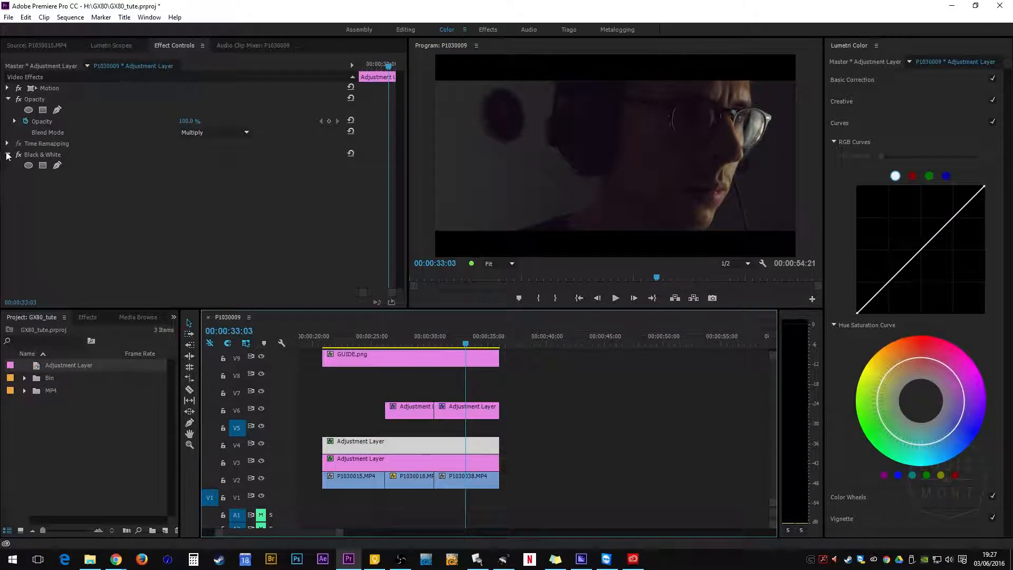
drag(417, 444, 417, 427)
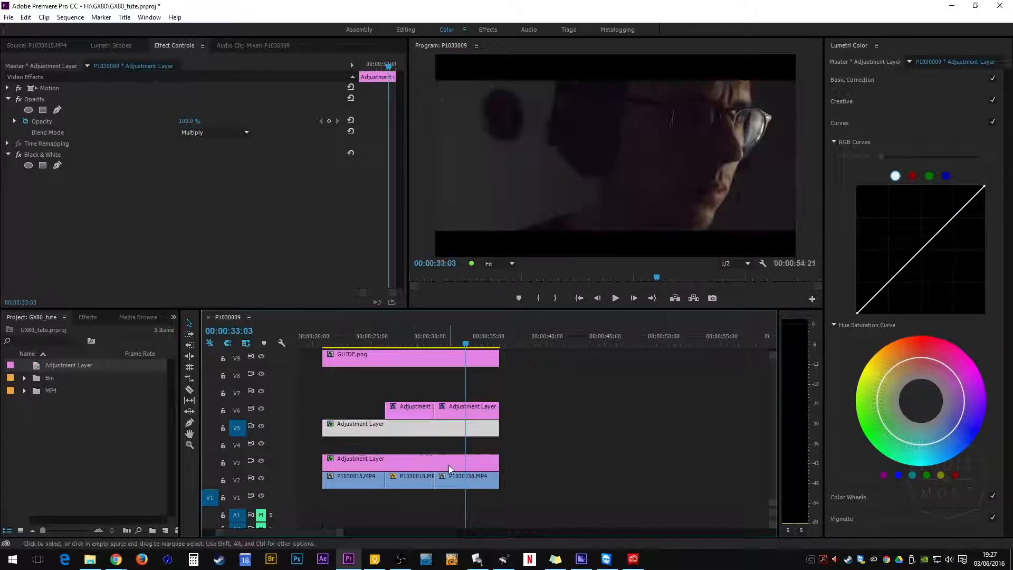
click(448, 466)
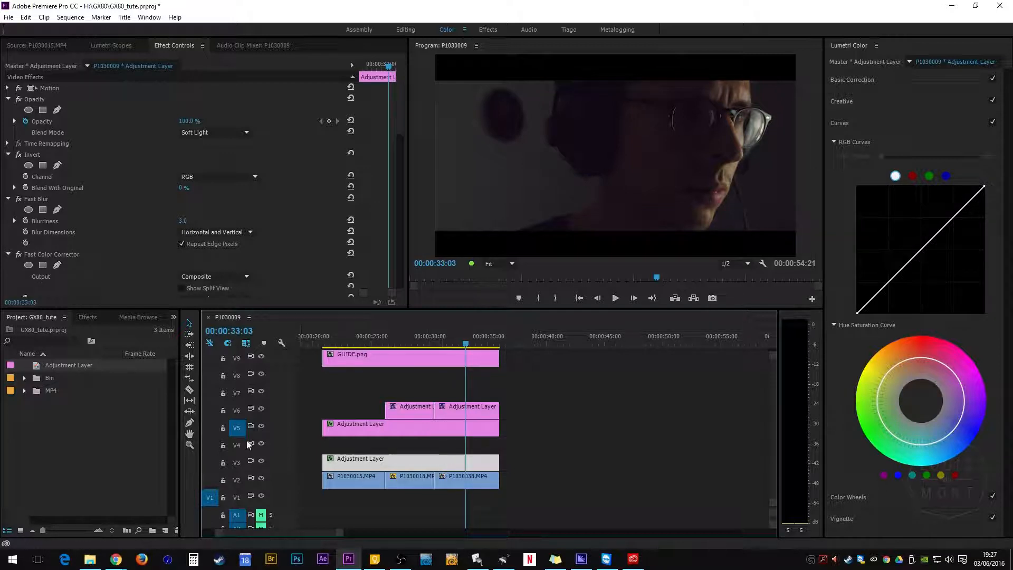
drag(417, 462, 375, 452)
Step: Set the Fast Blur blurriness of the duplicated V4 layer to 640
click(464, 342)
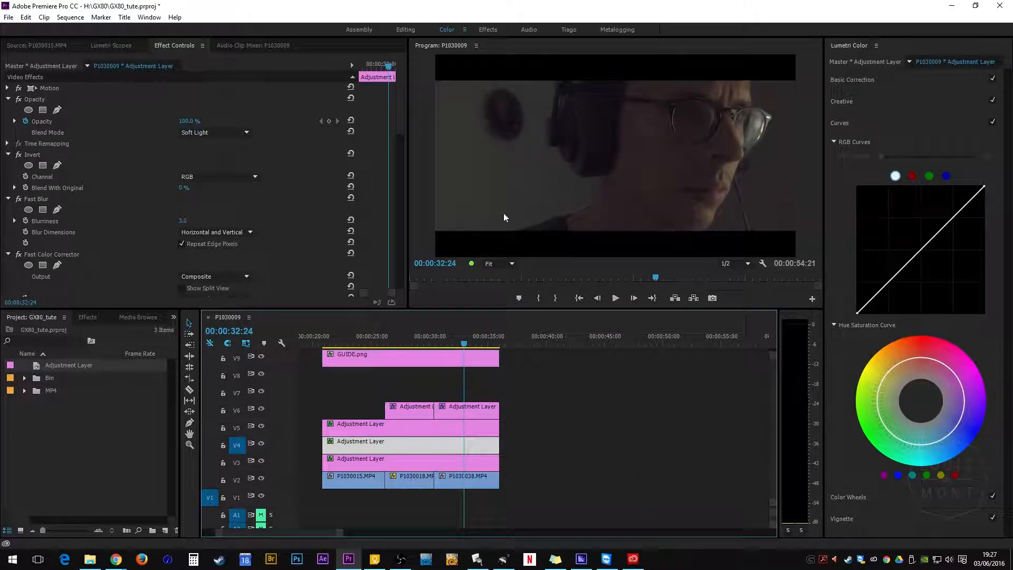
click(184, 221)
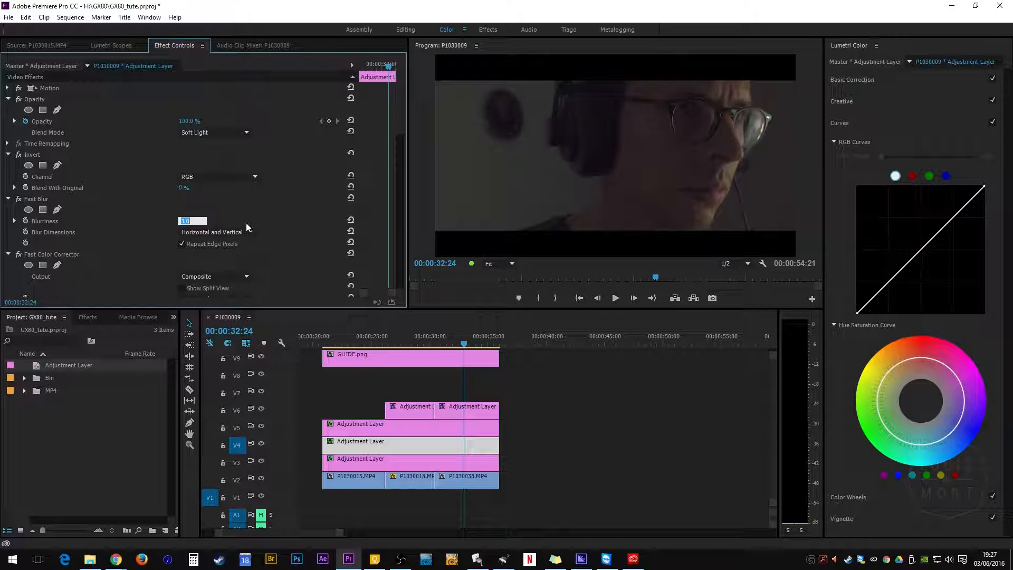
text(640)
key(Return)
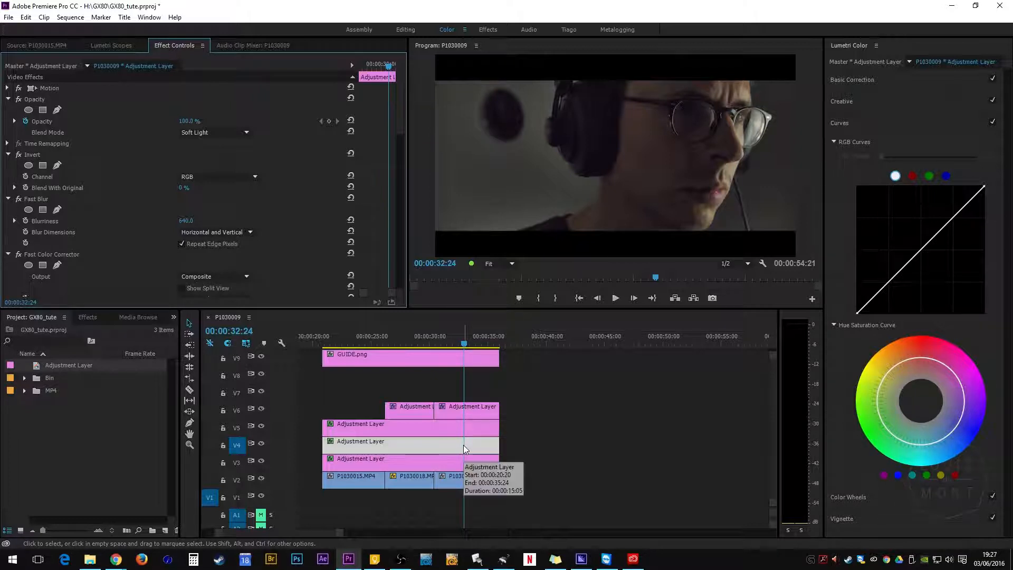
Step: Set the opacity of the blurred V4 inverted layer to 50%
click(457, 468)
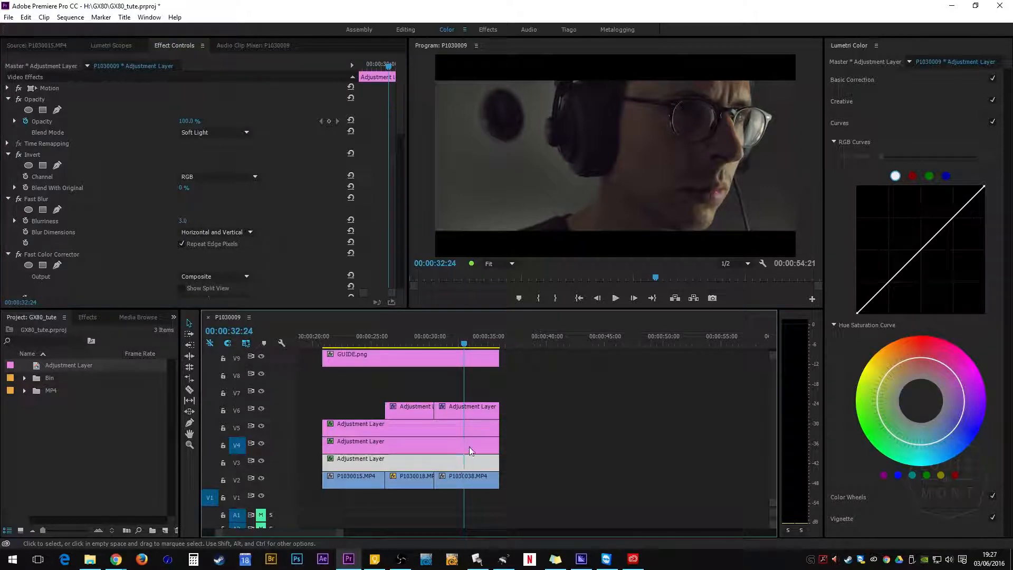
click(467, 448)
drag(185, 122, 169, 122)
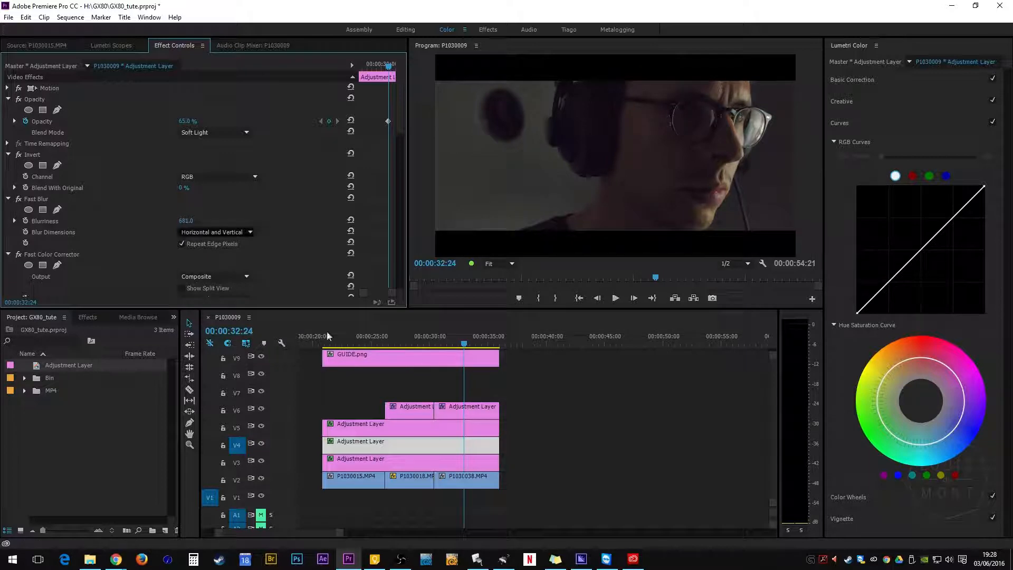
drag(188, 121, 170, 122)
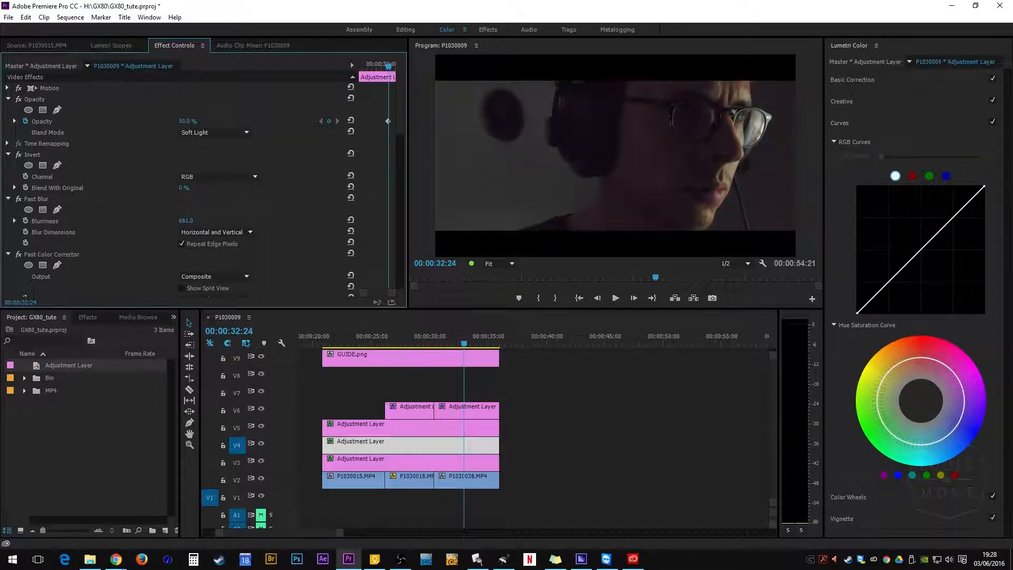
Step: Set the opacity of the original V3 inverted layer to about 60%
click(364, 464)
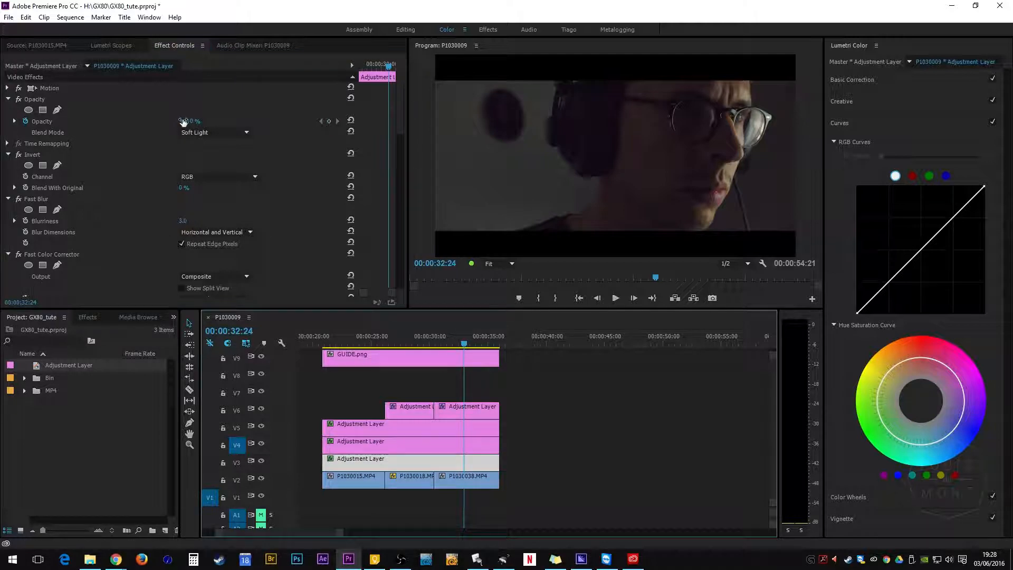
drag(182, 121, 188, 121)
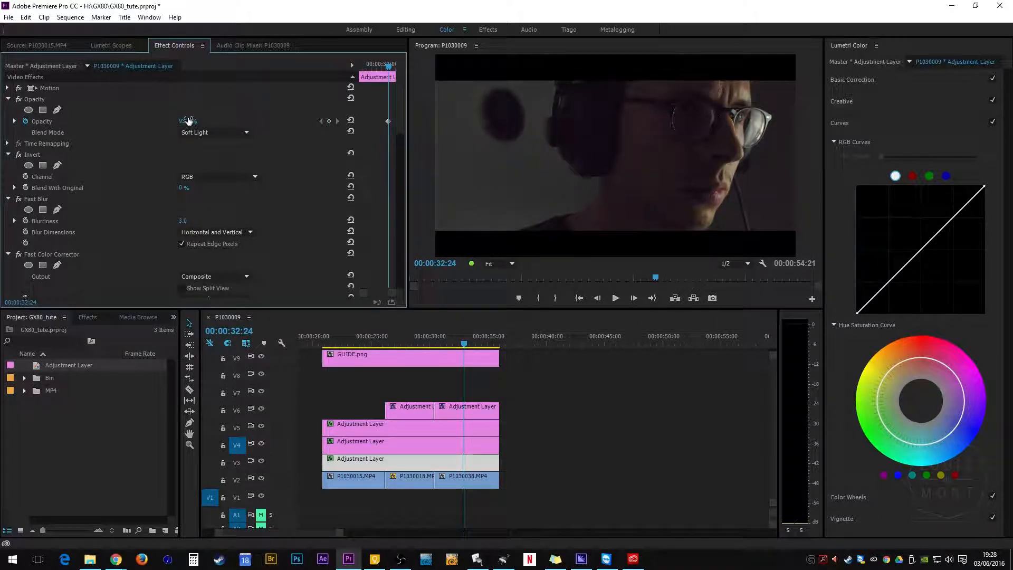
drag(188, 121, 189, 120)
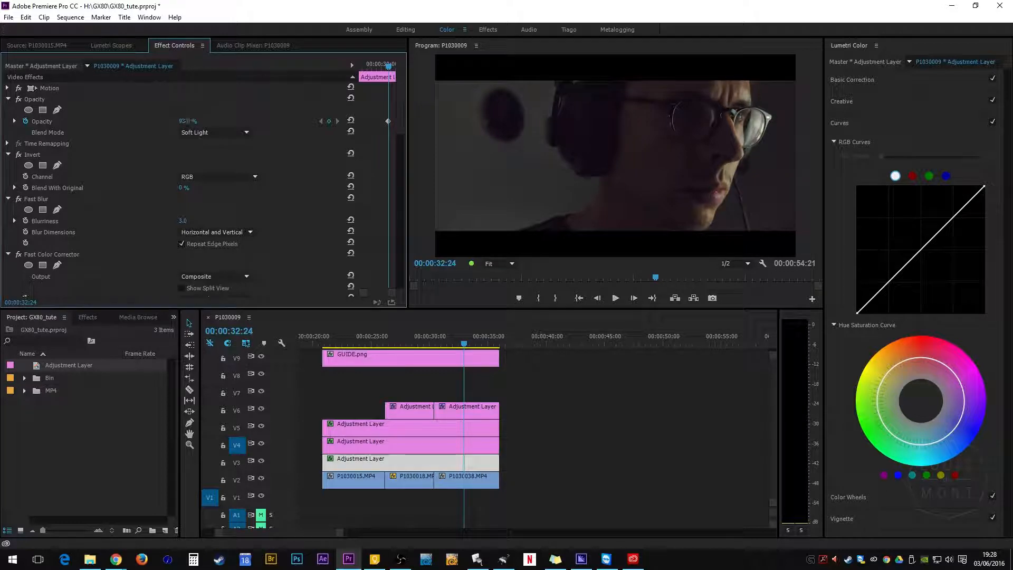